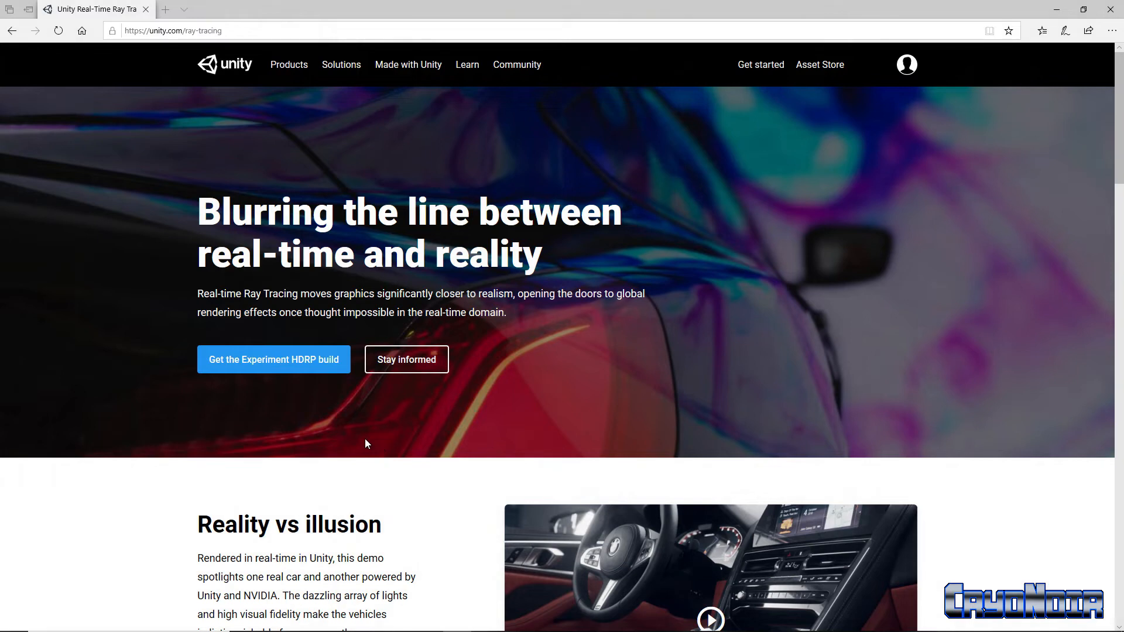
# Open the Experiment HDRP build's GitHub repository and go to the releases page linked in its README.
pyautogui.click(278, 361)
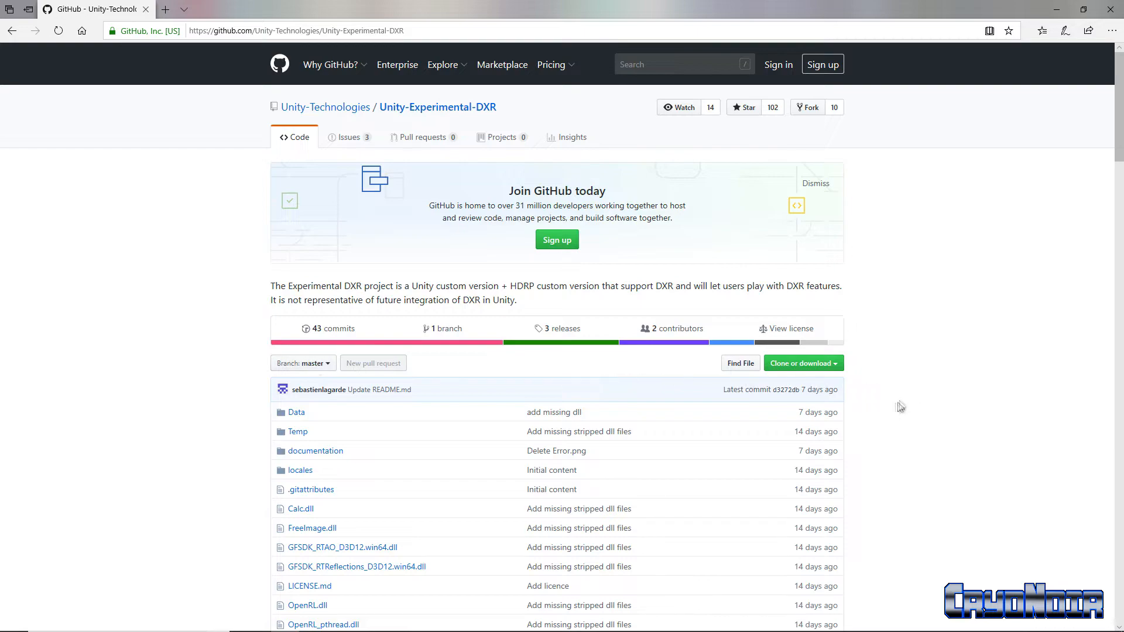
pyautogui.scroll(-15, 872, 416)
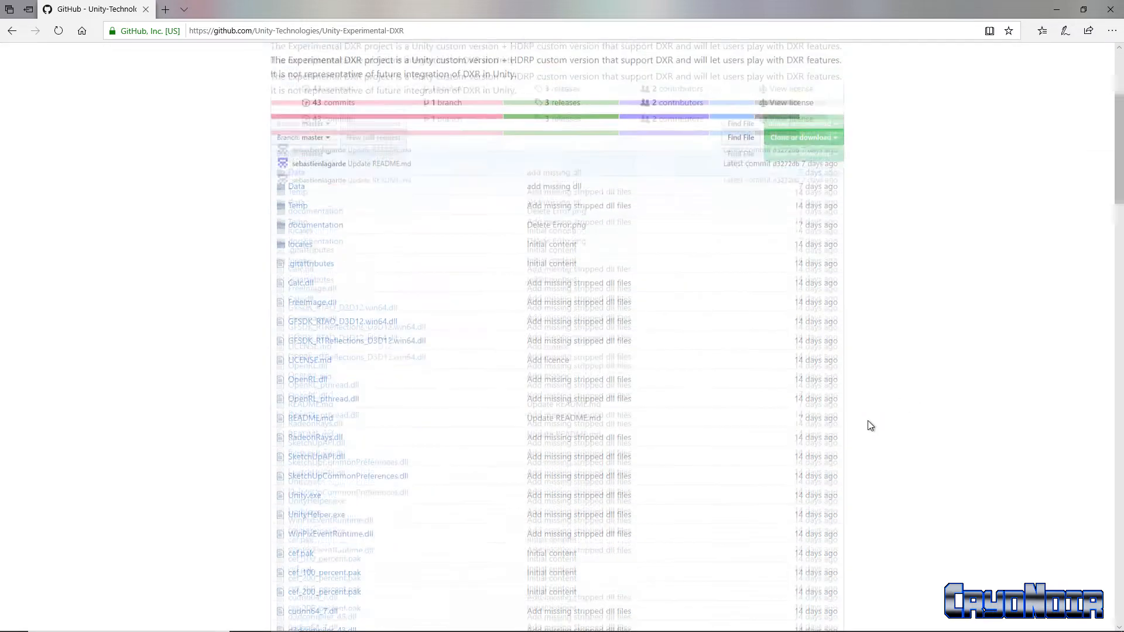
pyautogui.scroll(-3, 868, 421)
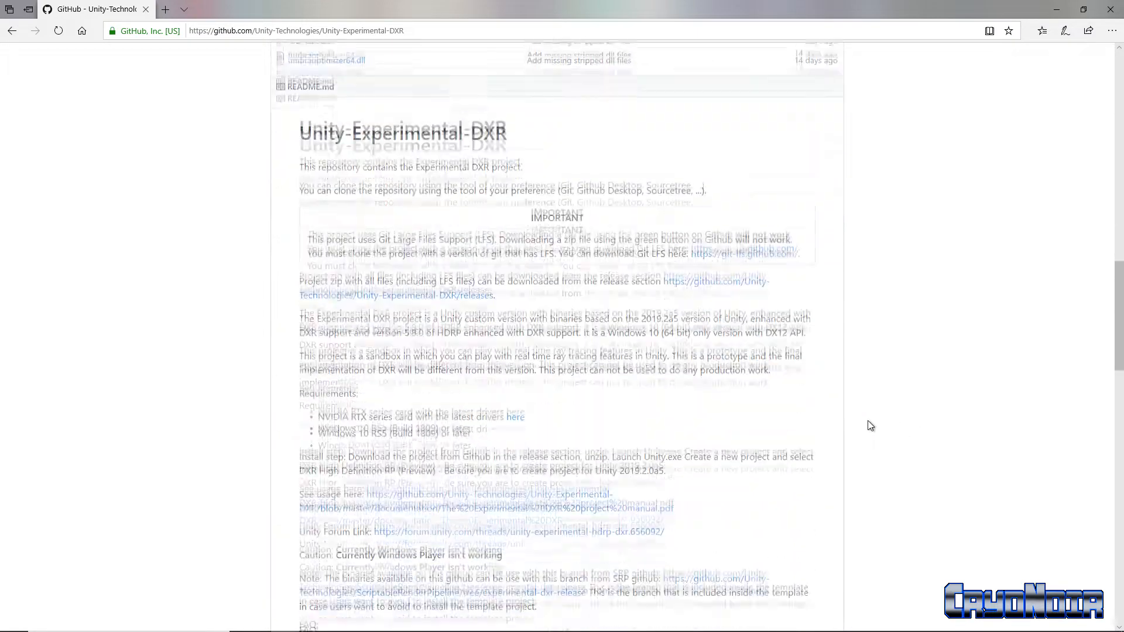
pyautogui.scroll(1, 867, 420)
pyautogui.scroll(1, 870, 426)
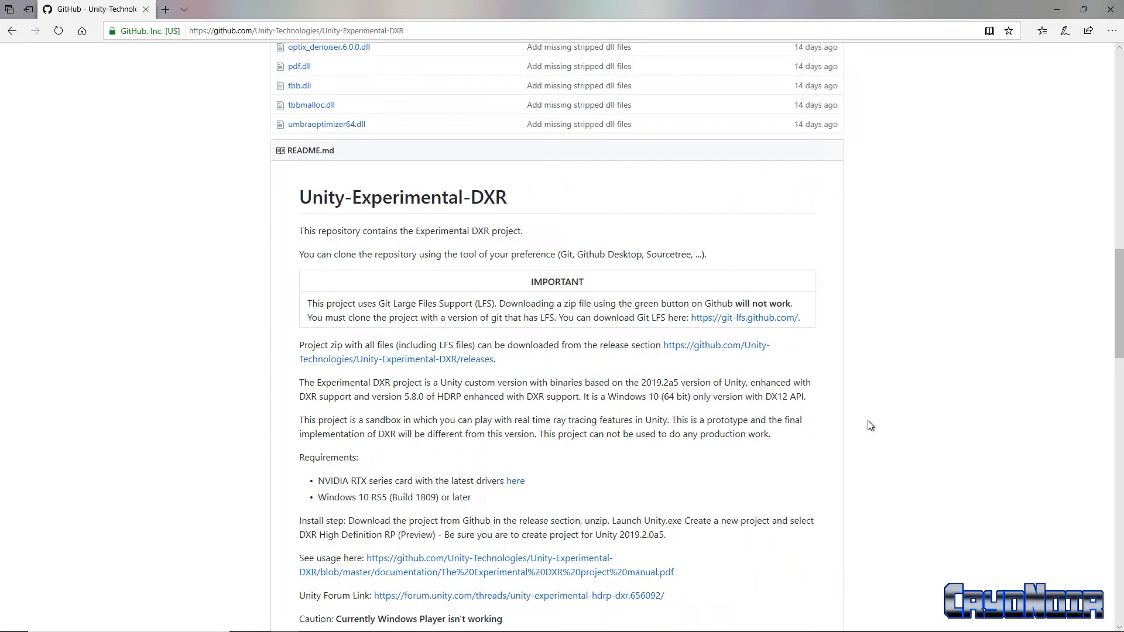
pyautogui.scroll(1, 871, 426)
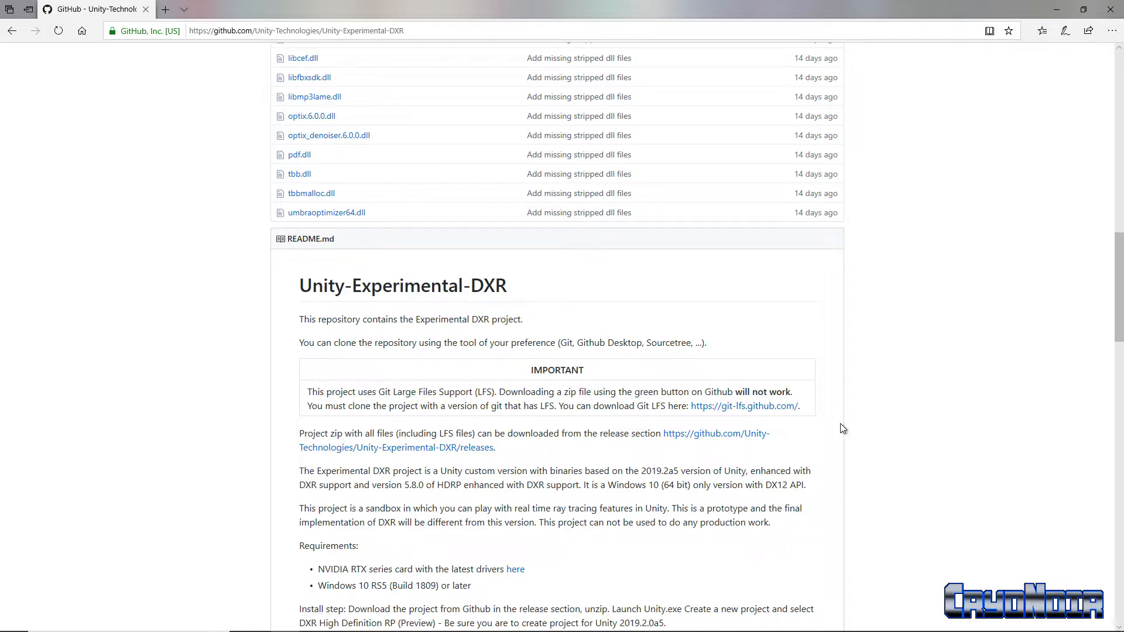
pyautogui.click(475, 452)
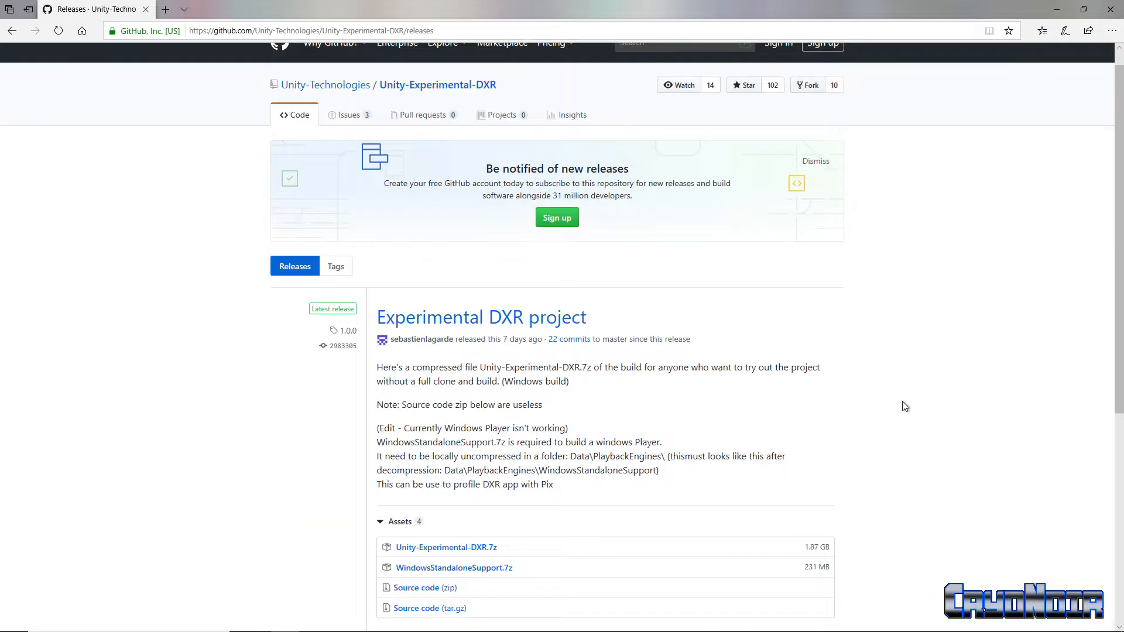
# Download Unity-Experimental-DXR.7z from the latest Experimental DXR project release and save it.
pyautogui.scroll(-2, 904, 405)
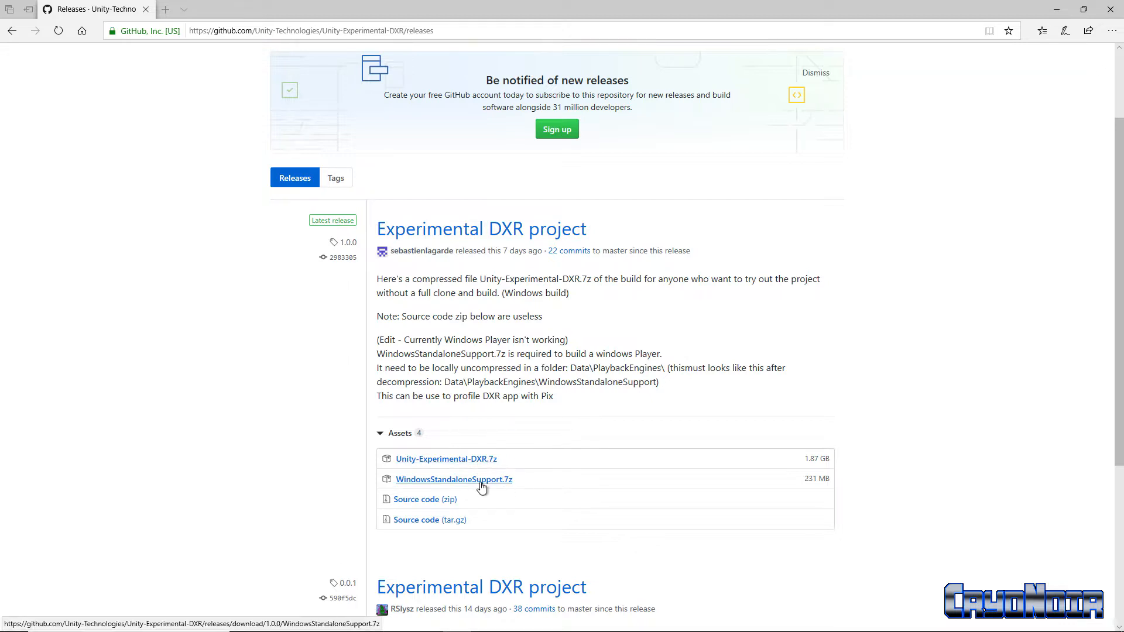
pyautogui.click(445, 461)
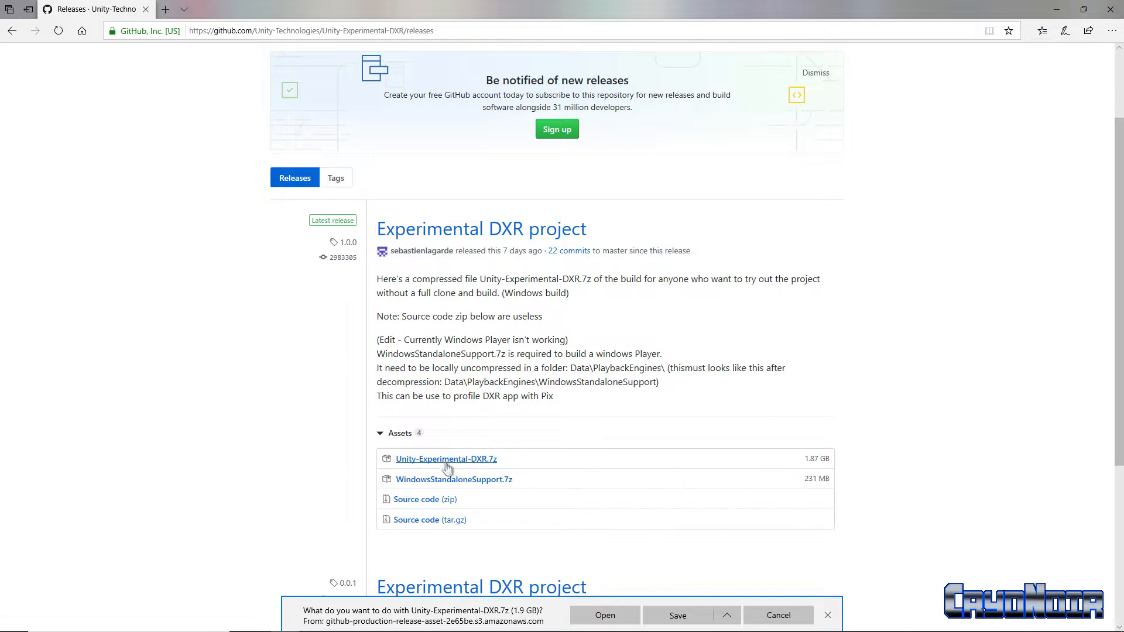
pyautogui.click(726, 616)
pyautogui.click(677, 616)
pyautogui.click(676, 616)
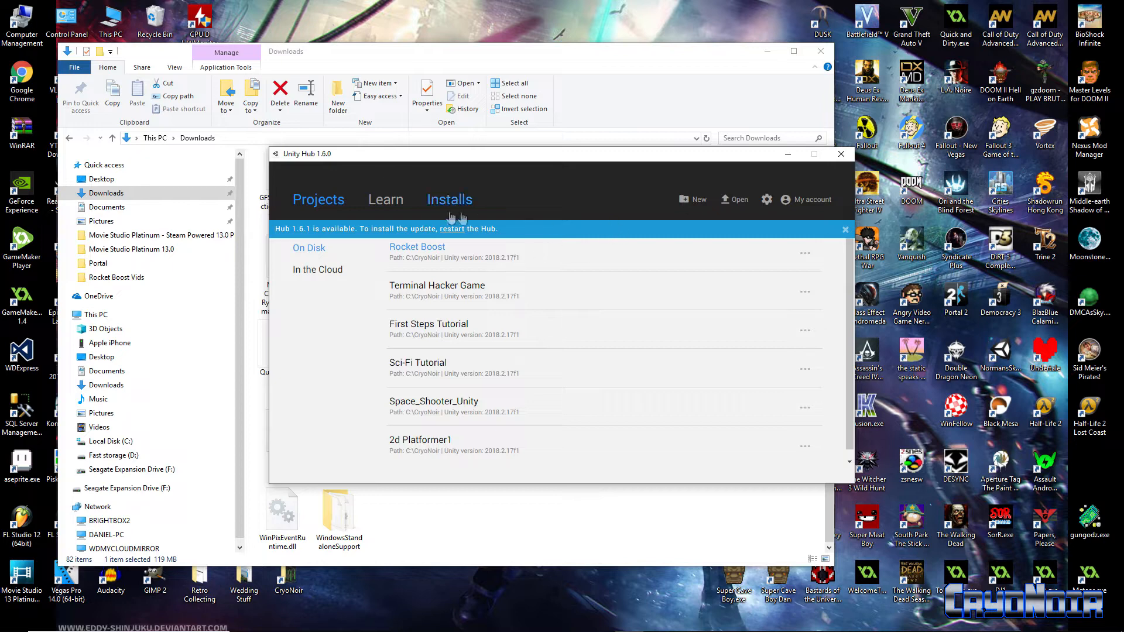
# Create a Unity Hub project with version 2019.2.0a5 and the DXR High-Definition RP (Preview) template, allowing Unity Editor through the firewall.
pyautogui.click(690, 200)
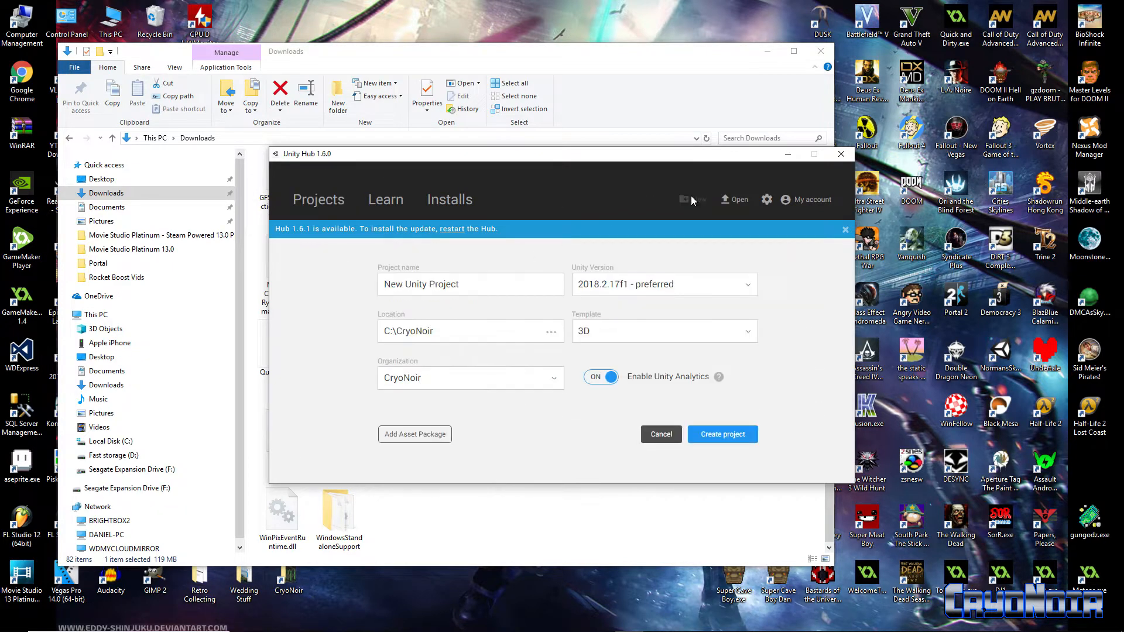
pyautogui.click(746, 285)
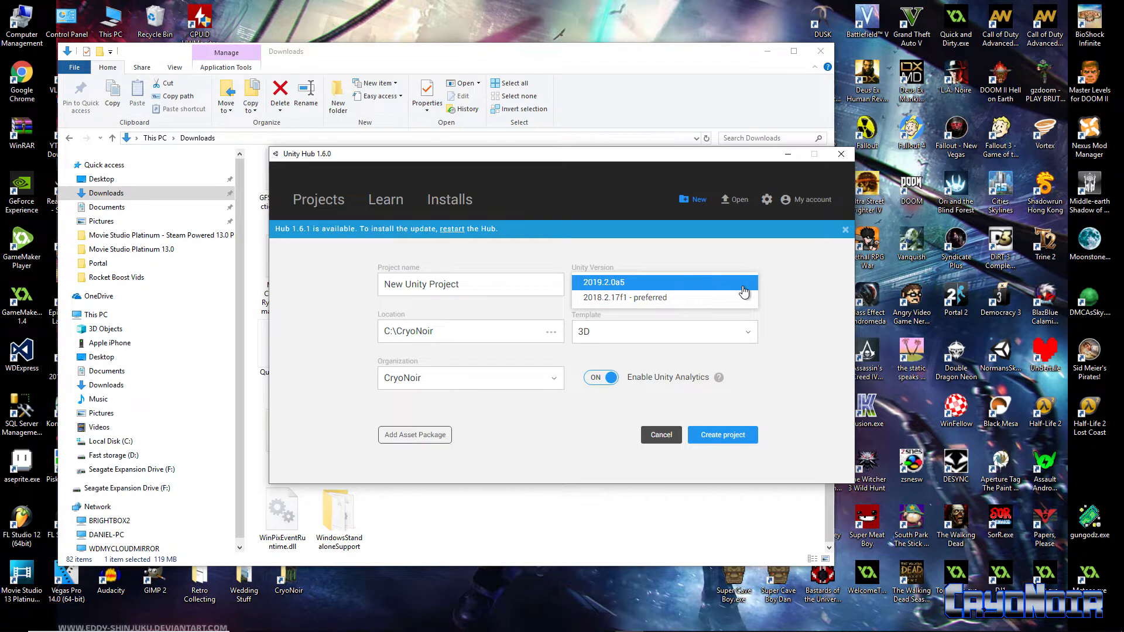
pyautogui.click(744, 291)
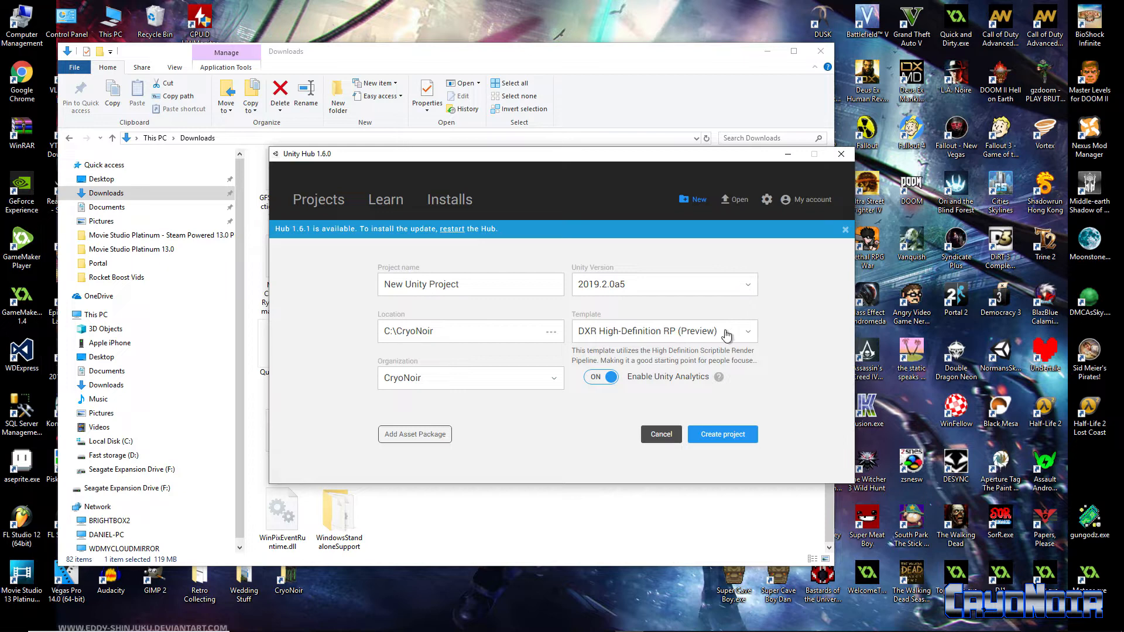
pyautogui.click(749, 340)
pyautogui.click(792, 329)
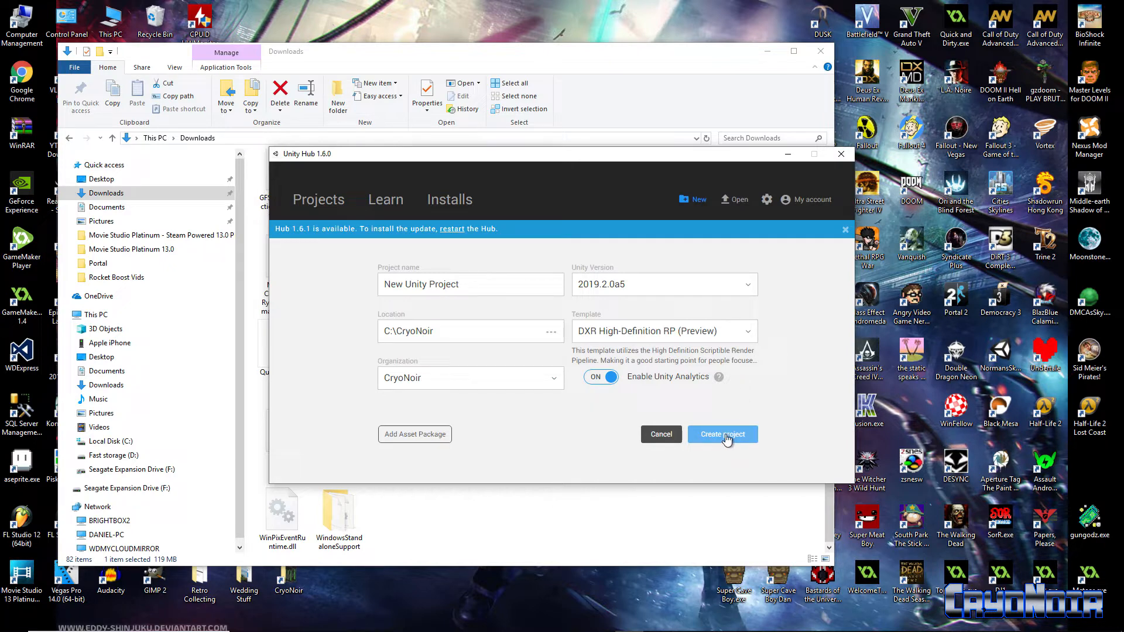
pyautogui.click(725, 435)
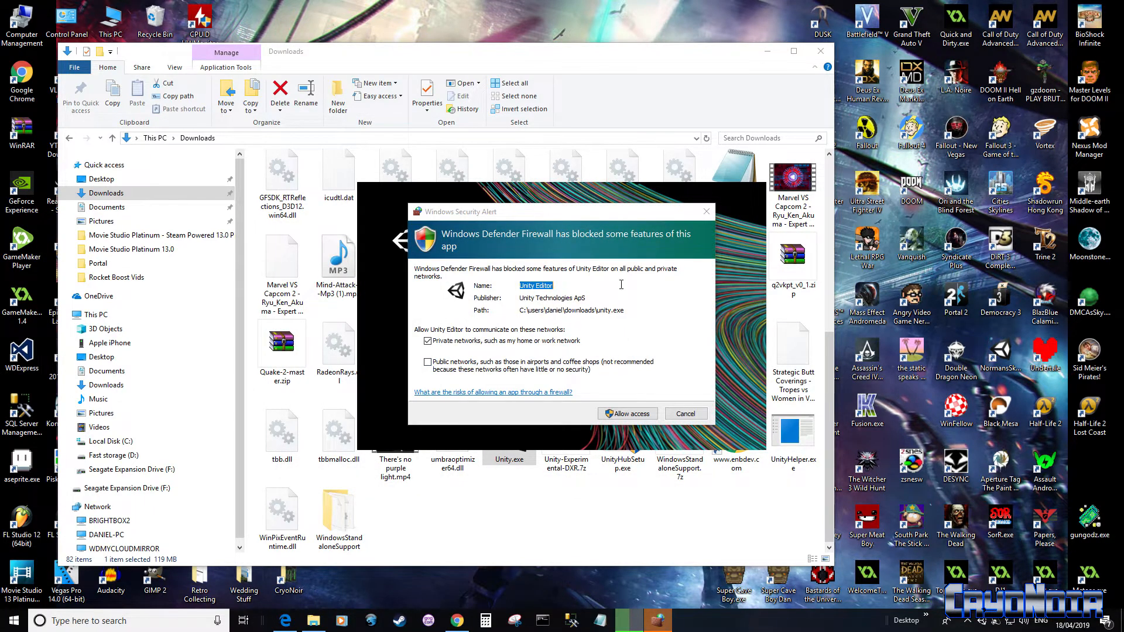
pyautogui.click(636, 415)
pyautogui.click(635, 415)
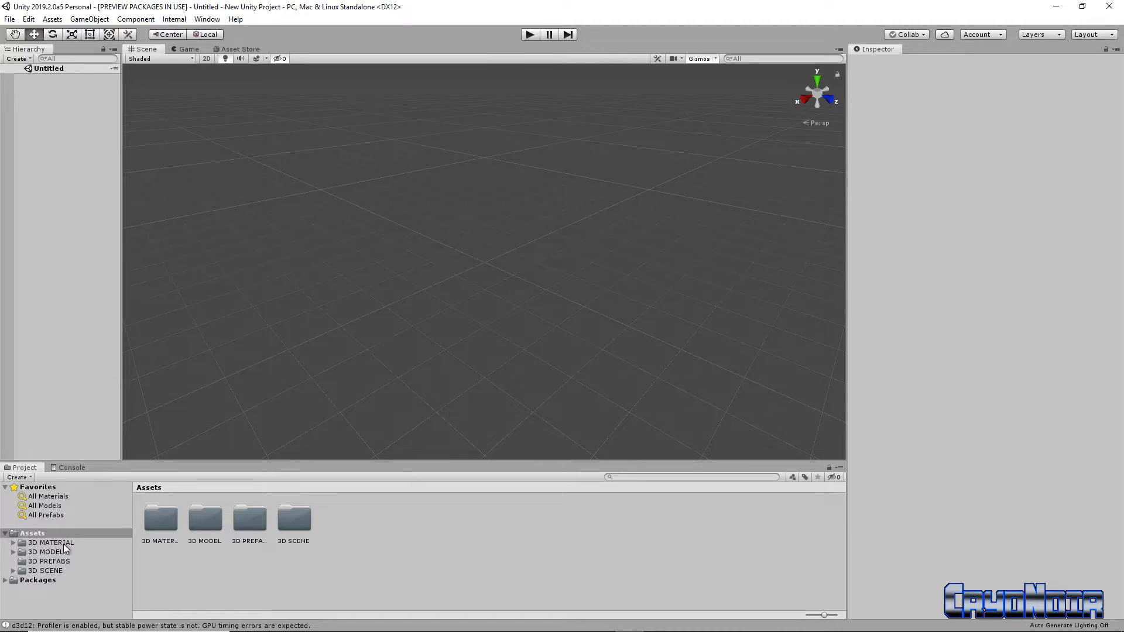
# Open the Indoors scene from the 3D SCENE assets folder.
pyautogui.click(58, 572)
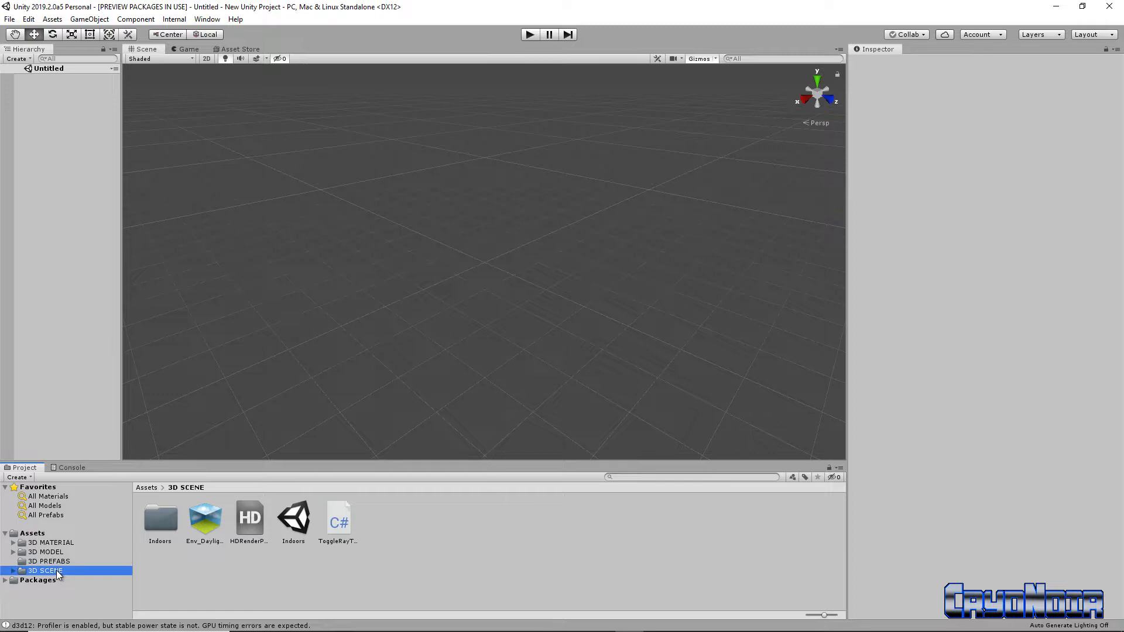
pyautogui.click(205, 528)
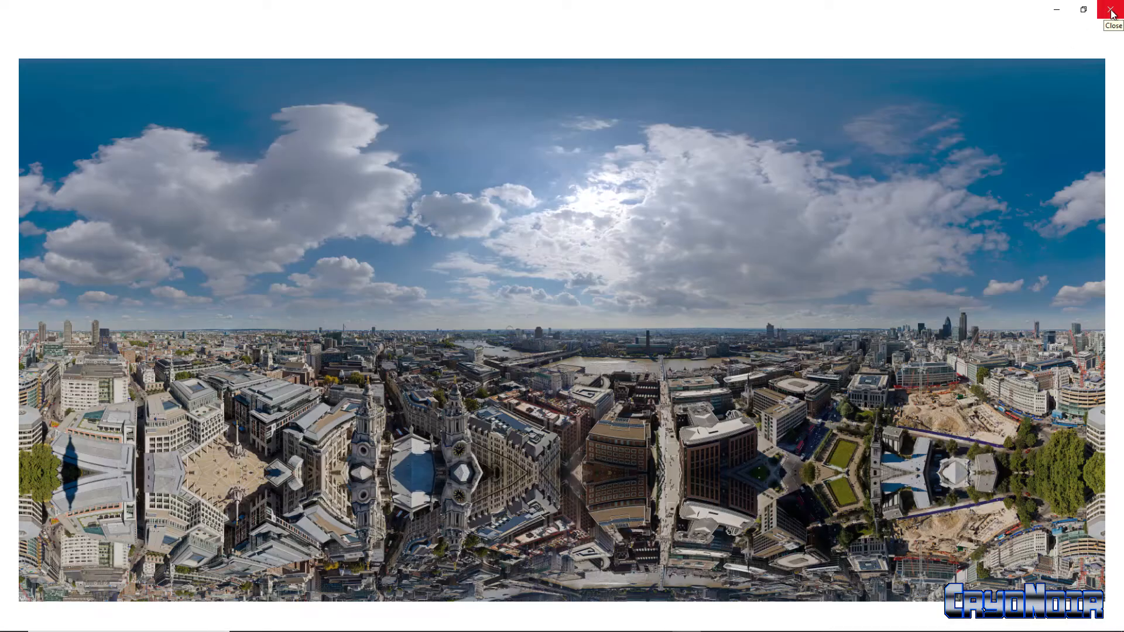
pyautogui.click(1110, 11)
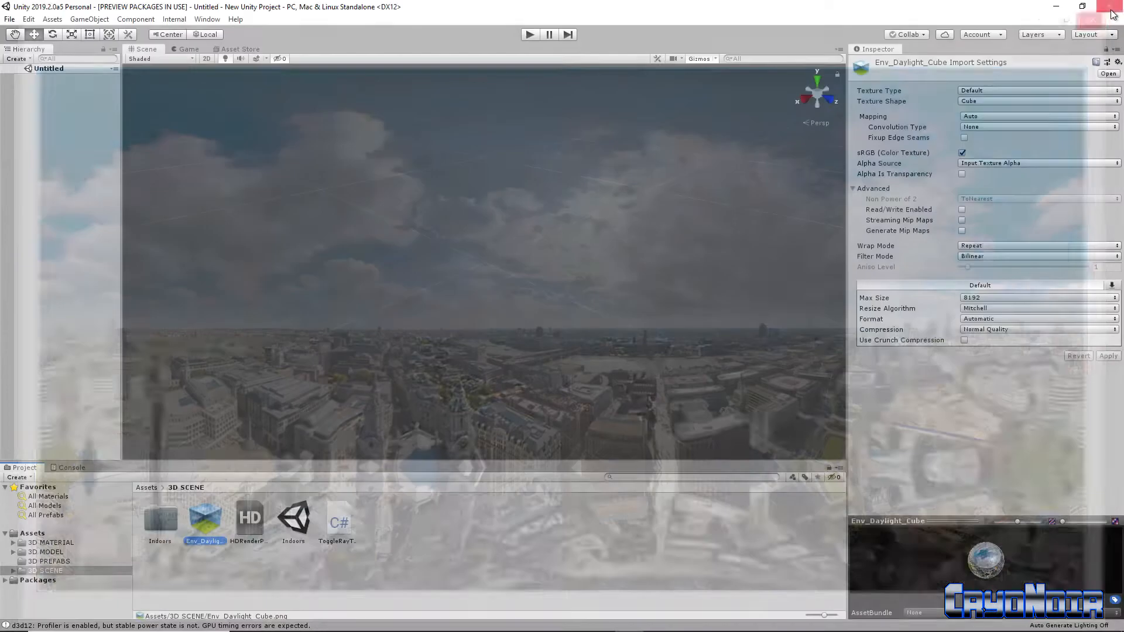
pyautogui.doubleClick(302, 524)
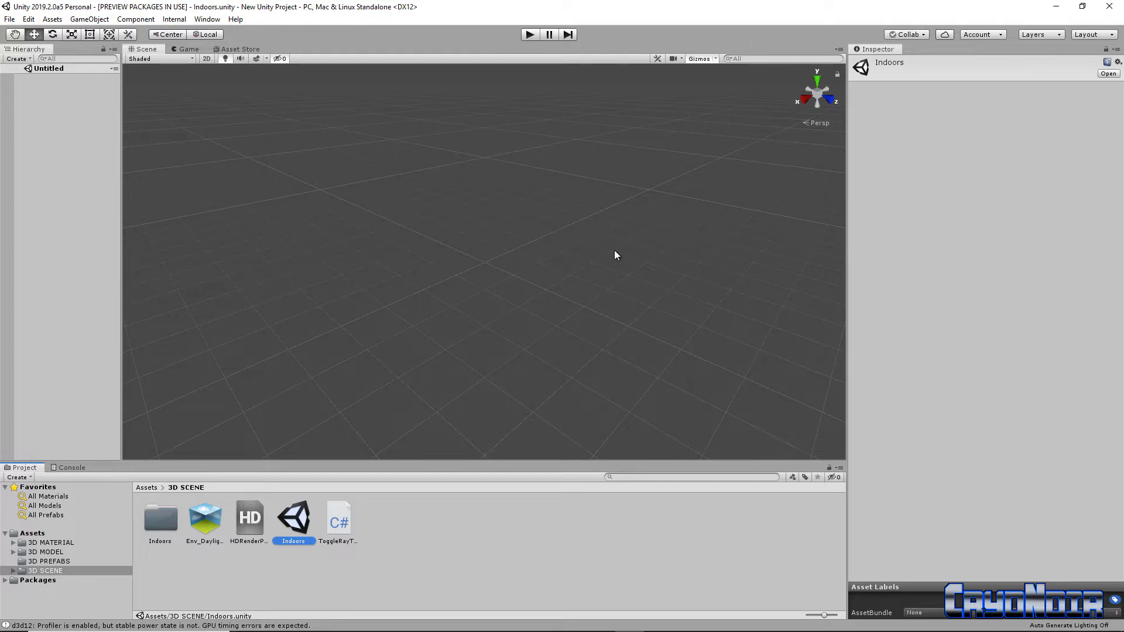
# Open the Windows Task Manager.
pyautogui.hotkey('ctrl', 'alt', 'Delete')
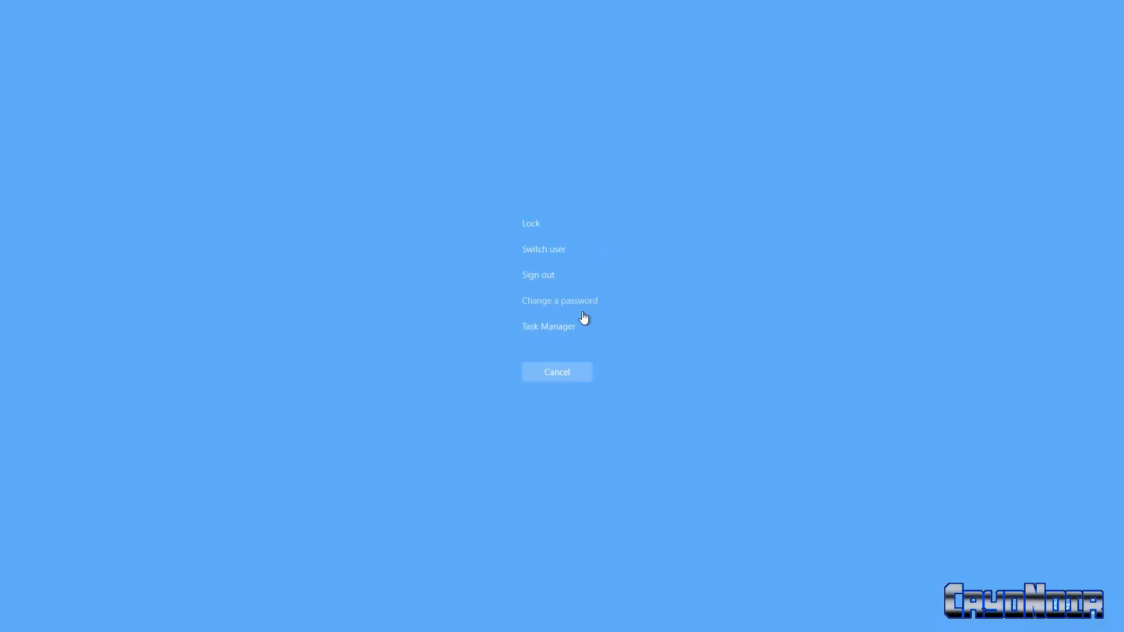
pyautogui.click(572, 326)
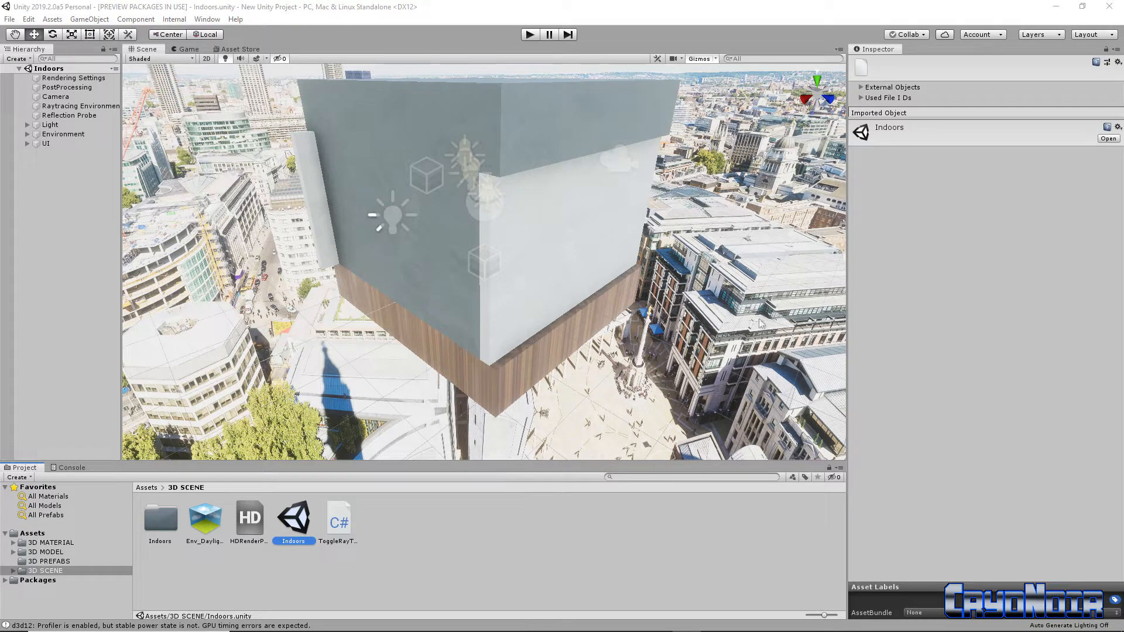
# Fly the Scene view into the meeting room and examine the round table, chairs, windows and lamps.
pyautogui.scroll(-2, 536, 300)
pyautogui.scroll(4, 536, 309)
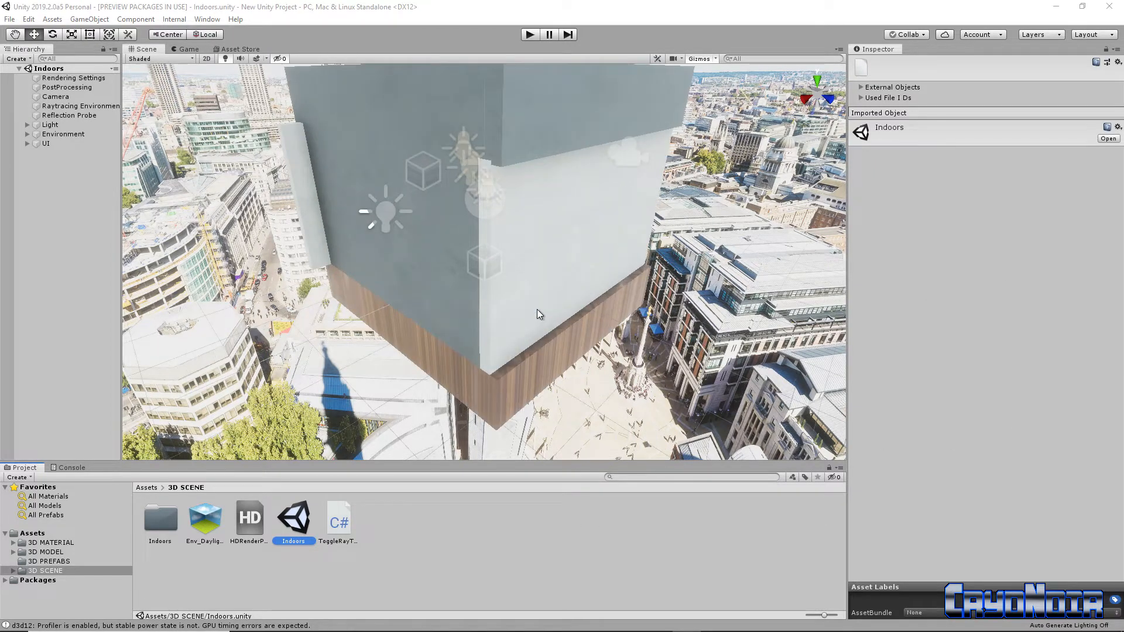
pyautogui.scroll(2, 539, 316)
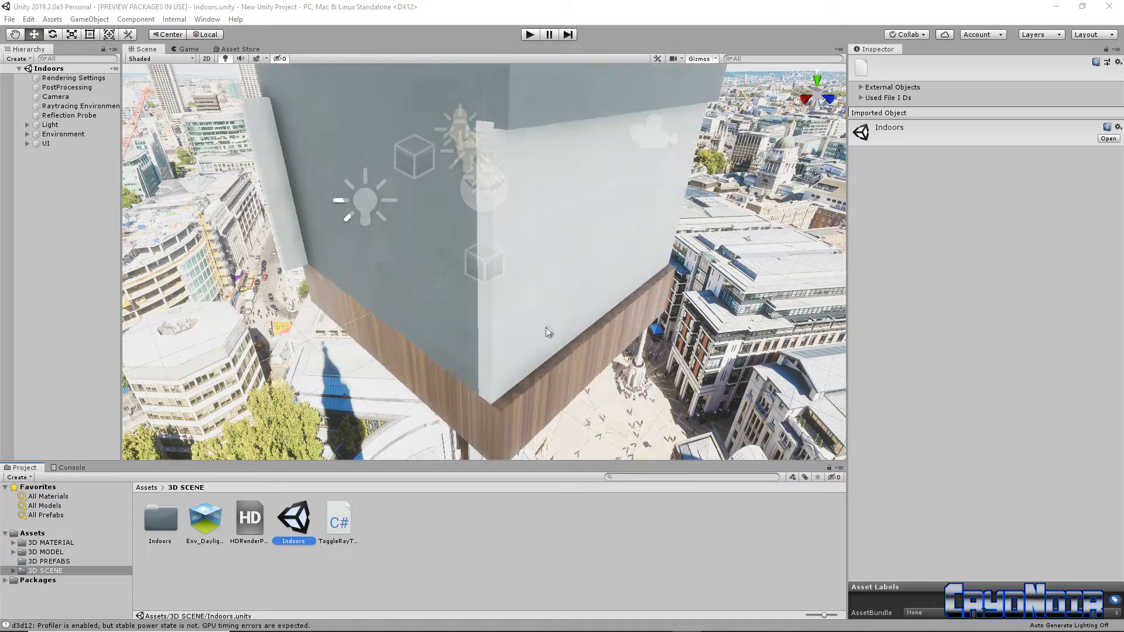
pyautogui.scroll(2, 547, 327)
pyautogui.moveTo(570, 297); pyautogui.dragTo(748, 236, button='right')
pyautogui.press('w')
pyautogui.press('s')
pyautogui.press('w')
pyautogui.moveTo(674, 295); pyautogui.dragTo(652, 271, button='right')
pyautogui.press('w')
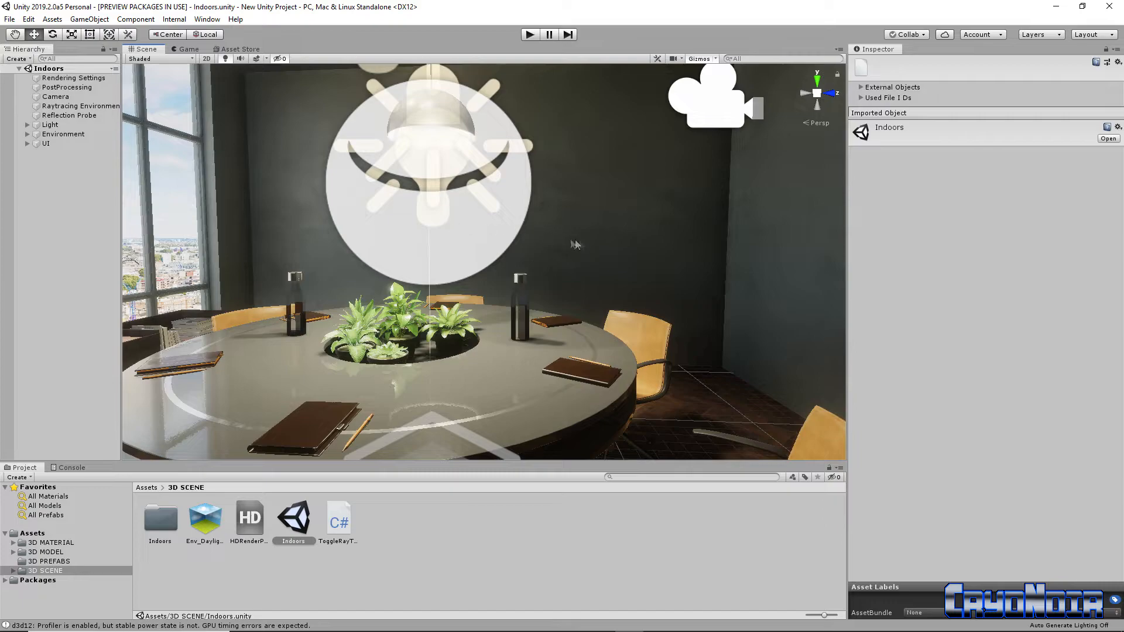
pyautogui.moveTo(606, 269); pyautogui.dragTo(407, 269, button='right')
pyautogui.press('s')
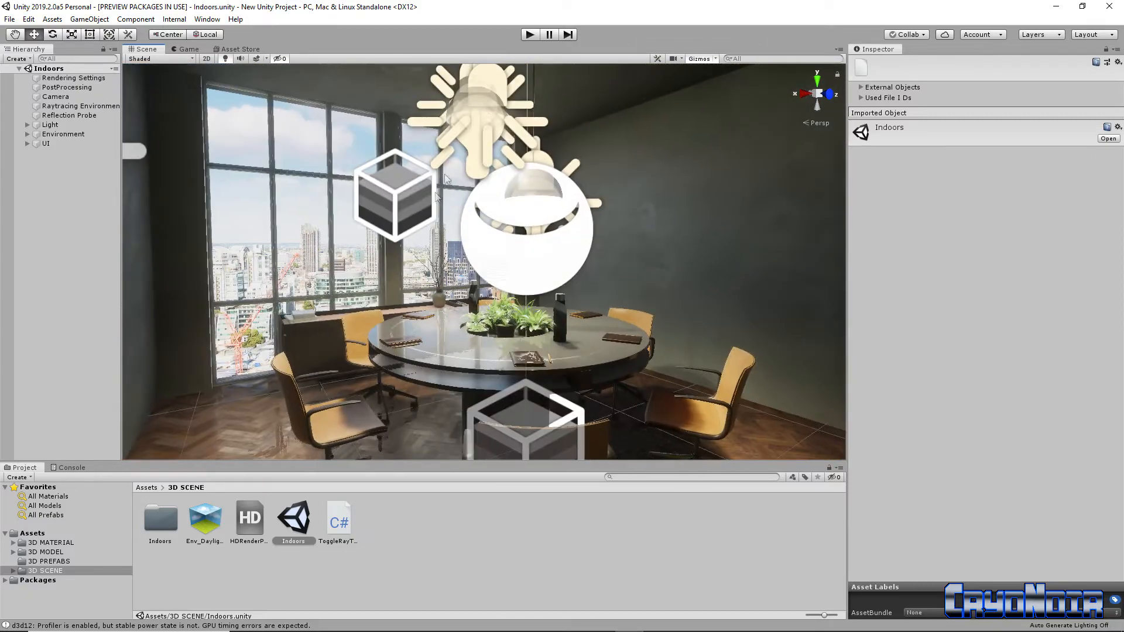
# Run the Indoors scene in Play mode with the rendering statistics shown, and stop it after inspecting the ray tracing.
pyautogui.click(532, 36)
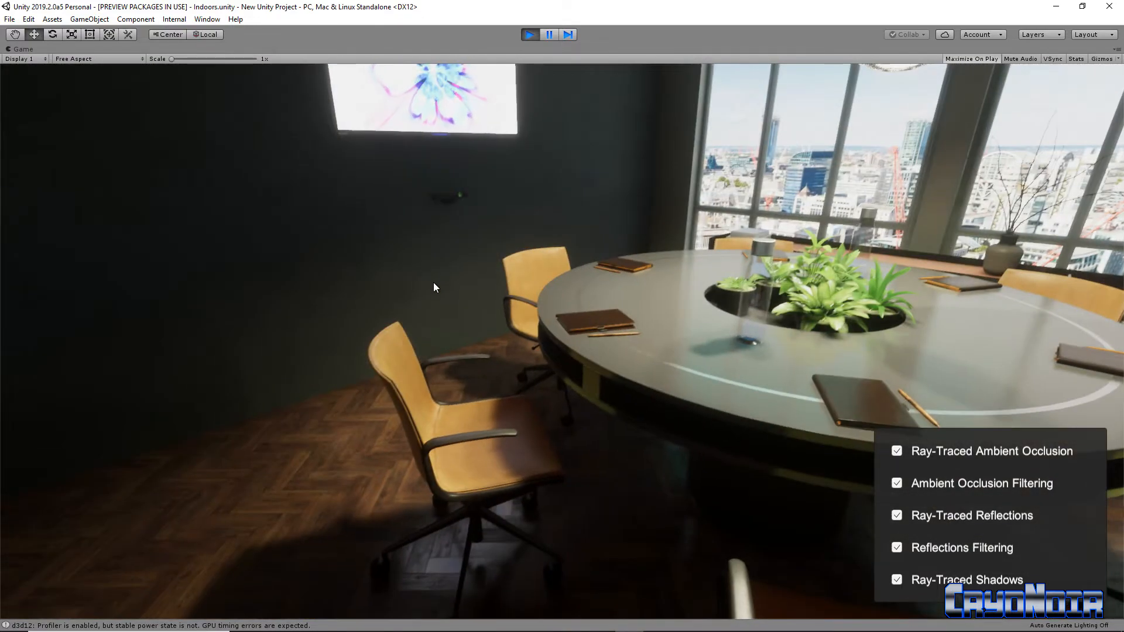
pyautogui.click(1075, 59)
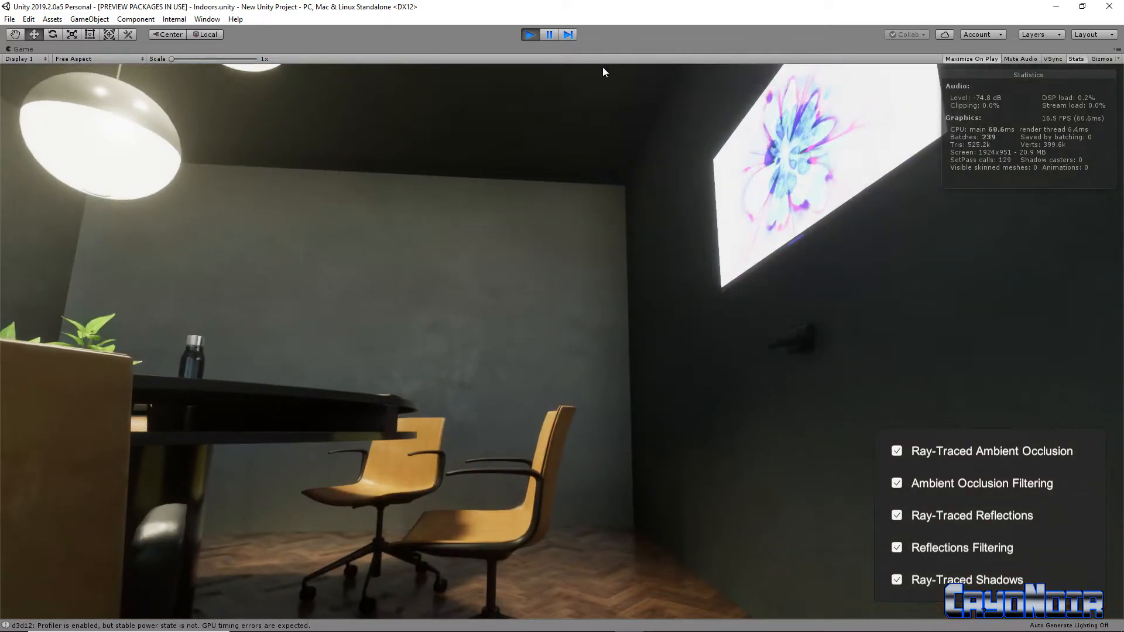
pyautogui.click(531, 35)
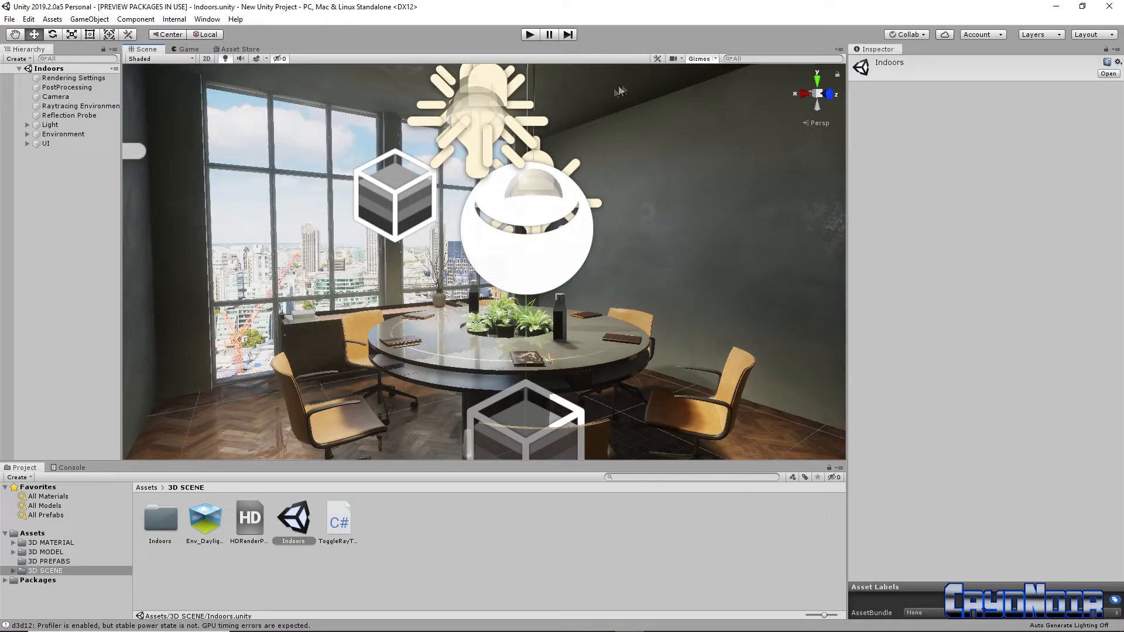
# Show the Game view and examine every section of the Raytracing Environment object's HD Raytracing Environment settings.
pyautogui.click(193, 49)
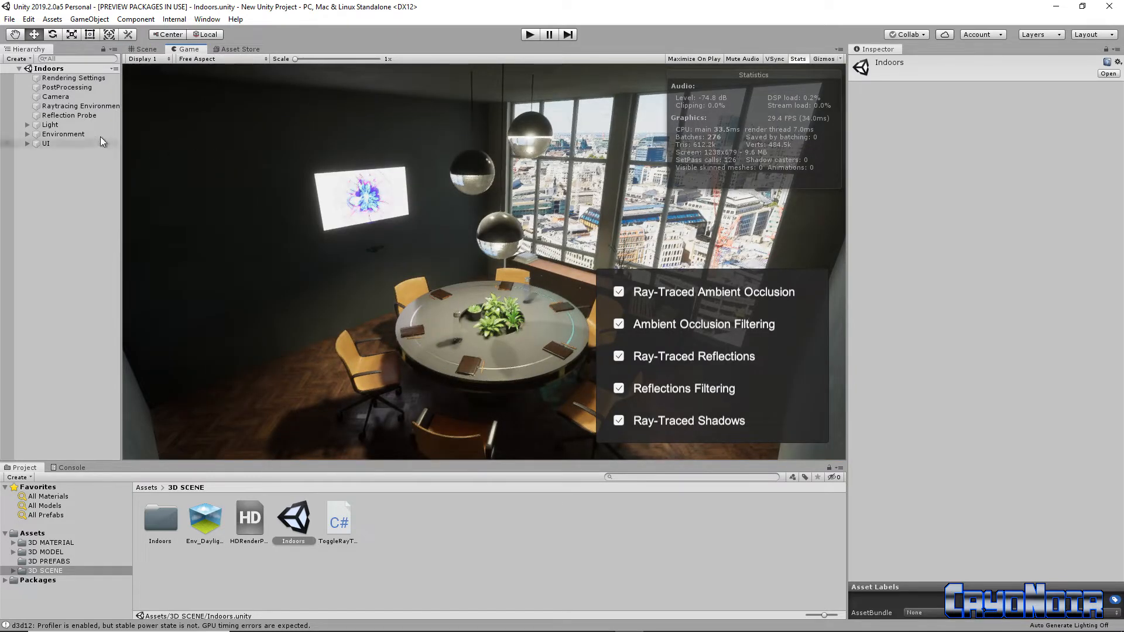
pyautogui.click(76, 108)
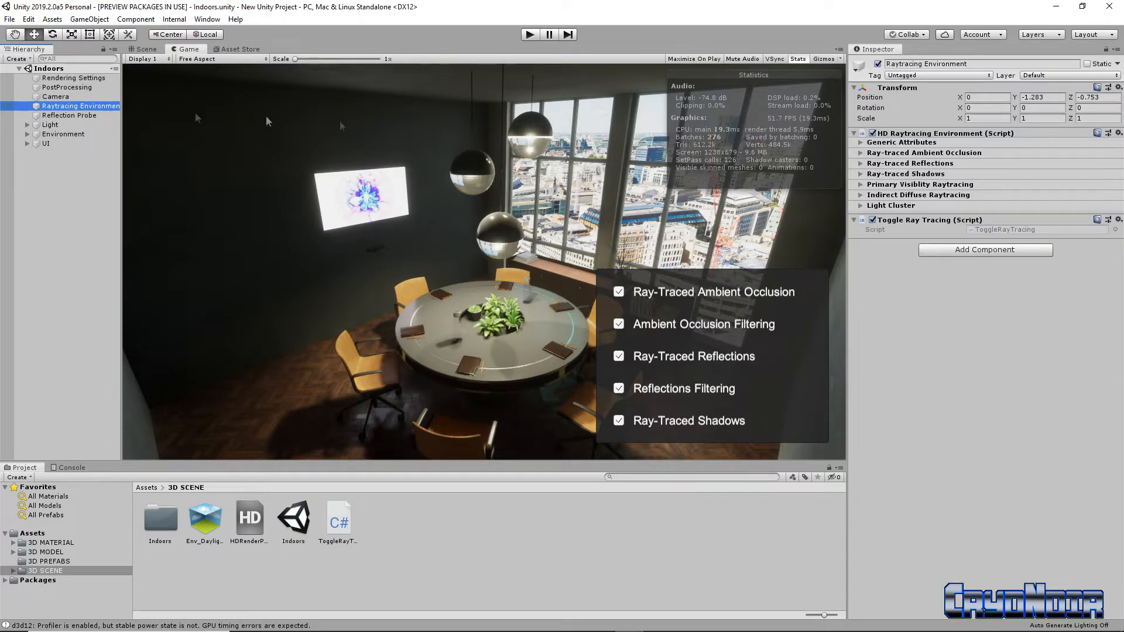
pyautogui.click(860, 143)
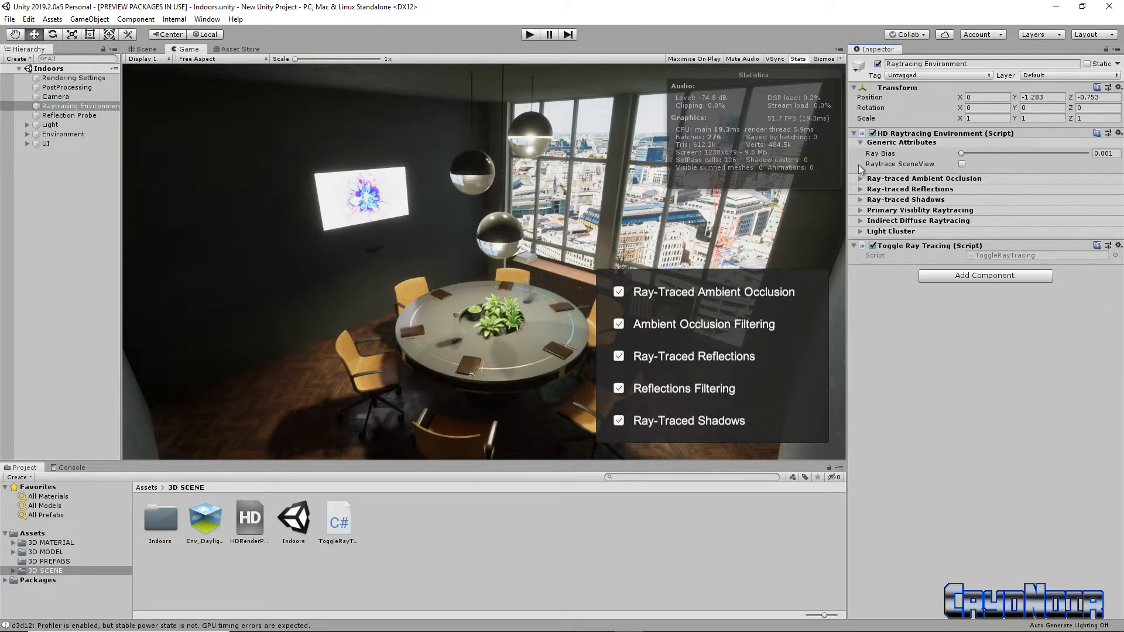
pyautogui.click(859, 179)
pyautogui.click(860, 258)
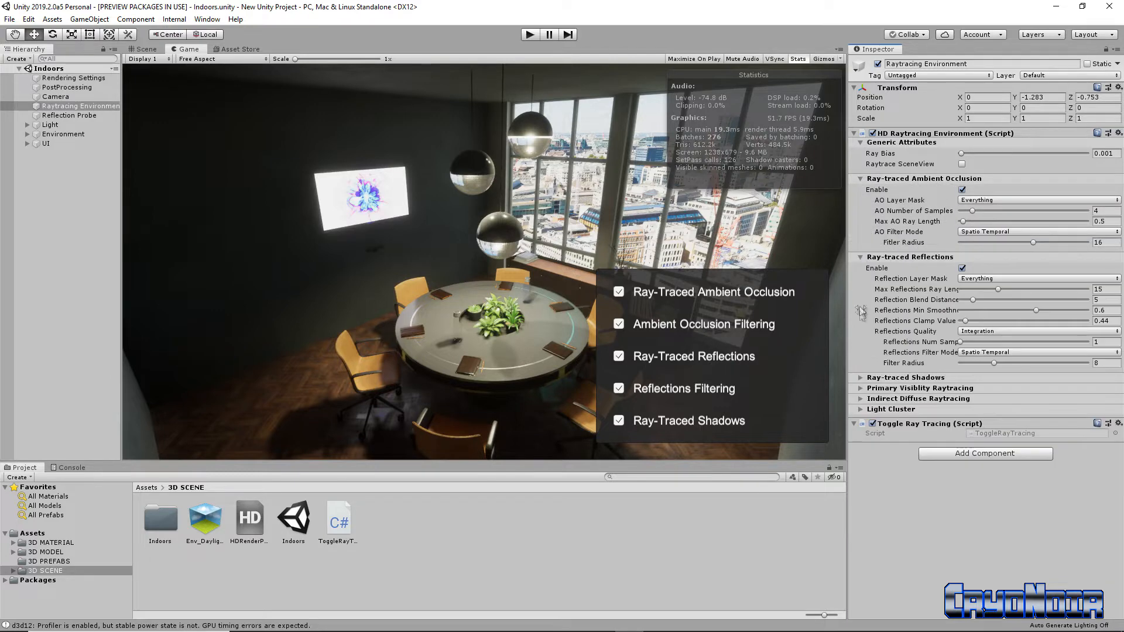
pyautogui.click(861, 378)
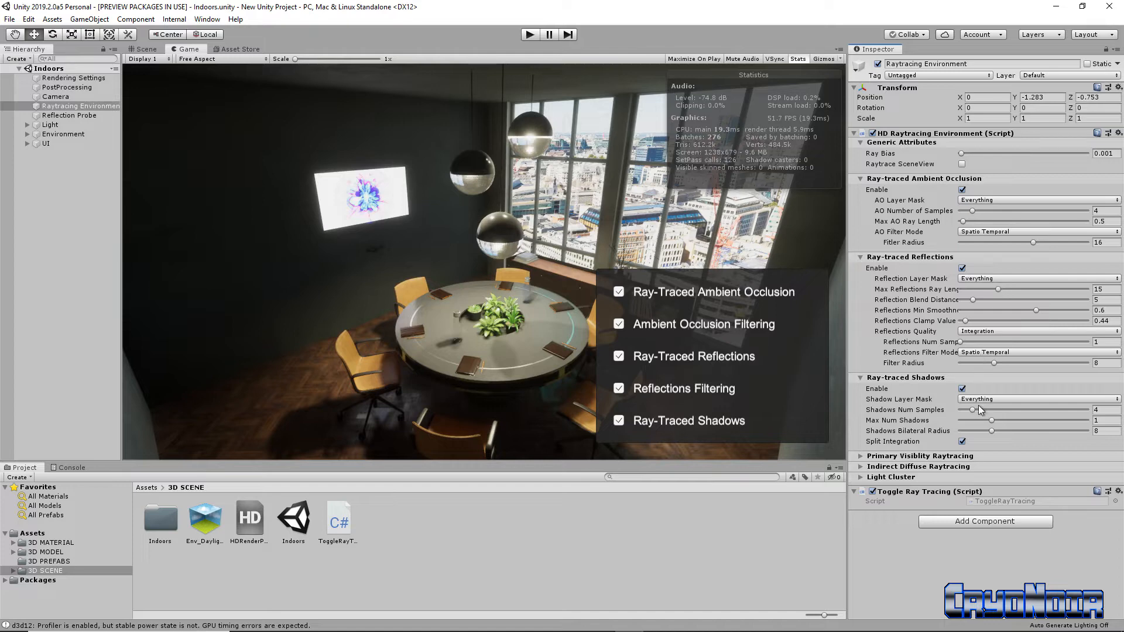
pyautogui.click(861, 466)
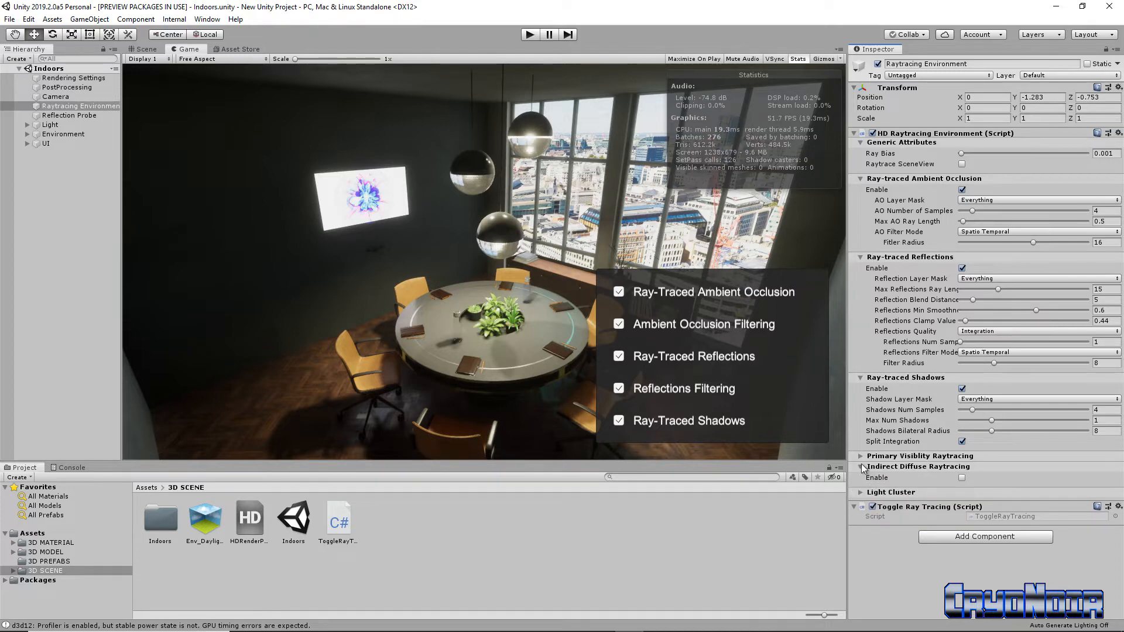
pyautogui.click(860, 458)
pyautogui.click(860, 539)
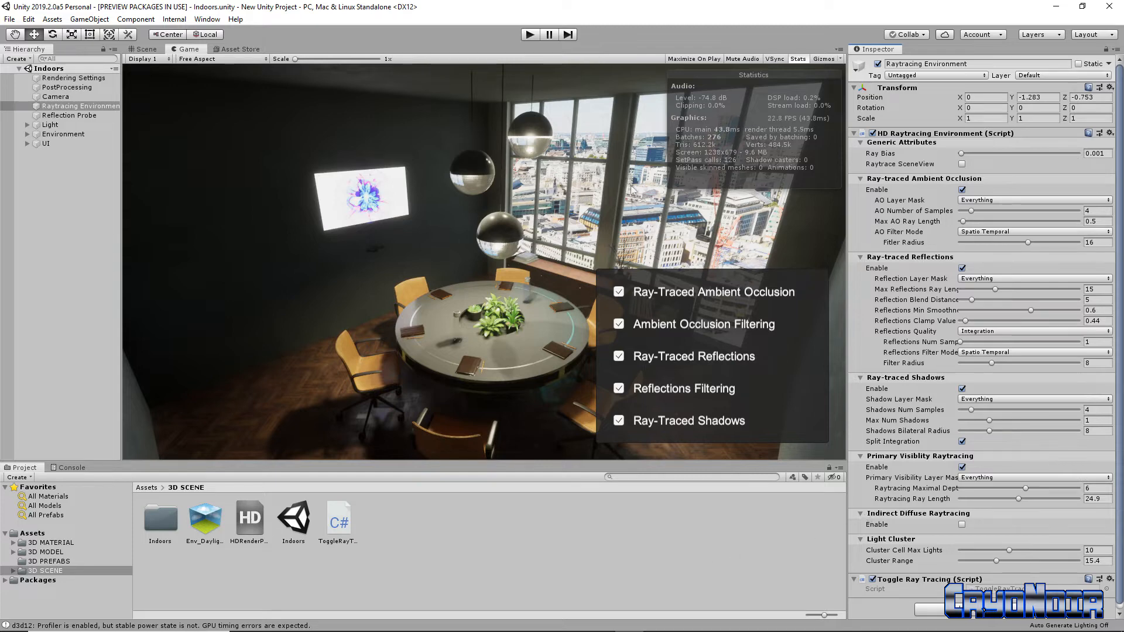
# Start Play mode with the Raytracing Environment settings shown beside the Game view.
pyautogui.click(528, 36)
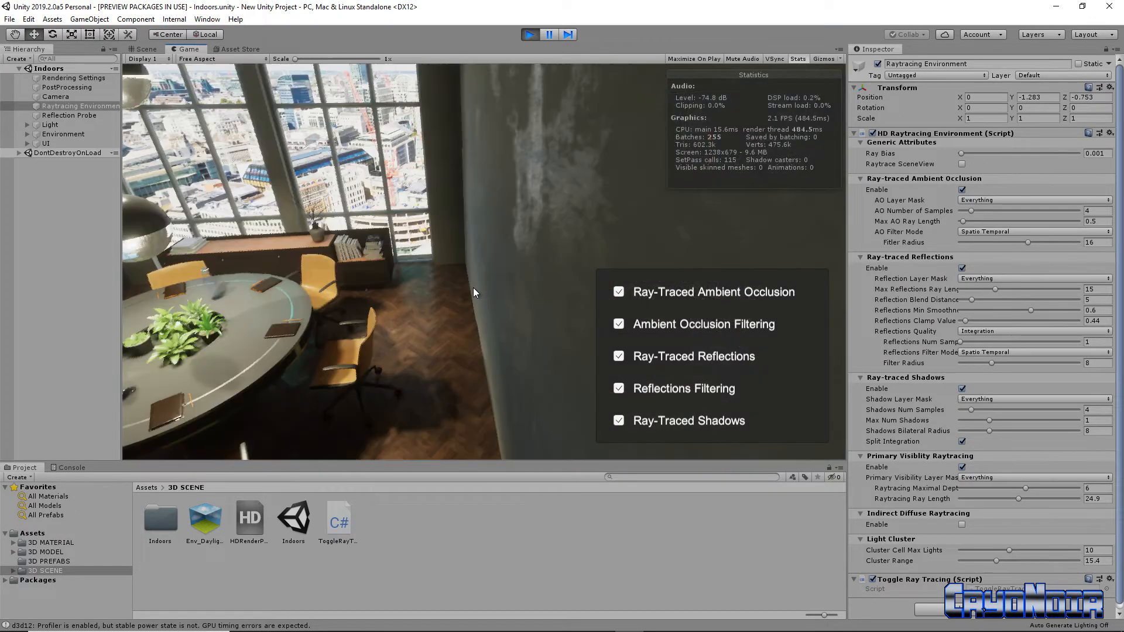
# Fly the running game camera down to the round table and examine its reflections, plants, chairs and windows.
pyautogui.moveTo(406, 302); pyautogui.dragTo(252, 282, button='right')
pyautogui.moveTo(419, 237); pyautogui.dragTo(531, 218, button='right')
pyautogui.press('w')
pyautogui.press('s')
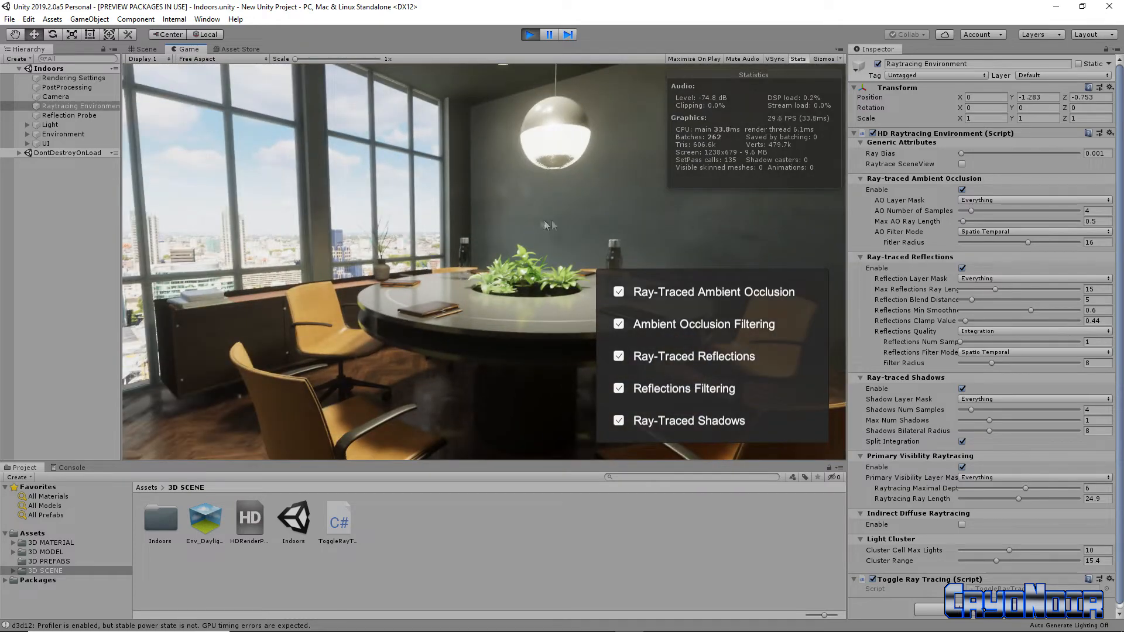
pyautogui.moveTo(620, 223); pyautogui.dragTo(594, 234, button='right')
pyautogui.press('w')
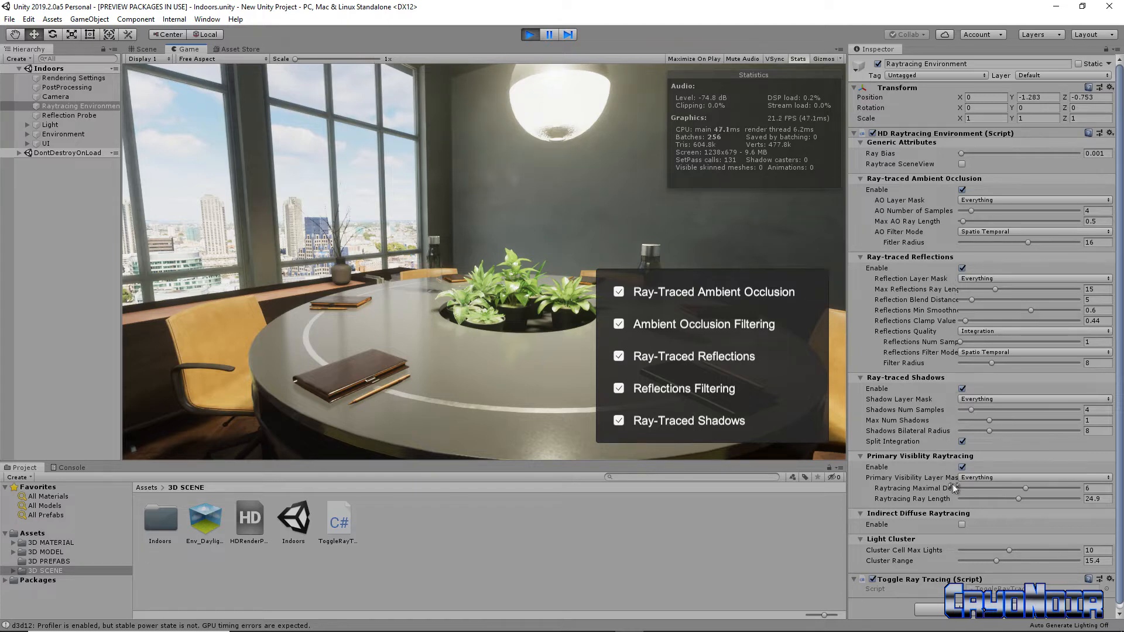
# Disable ray-traced shadows in the HD Raytracing Environment settings and inspect the tabletop, plants and bottles from close up.
pyautogui.click(962, 389)
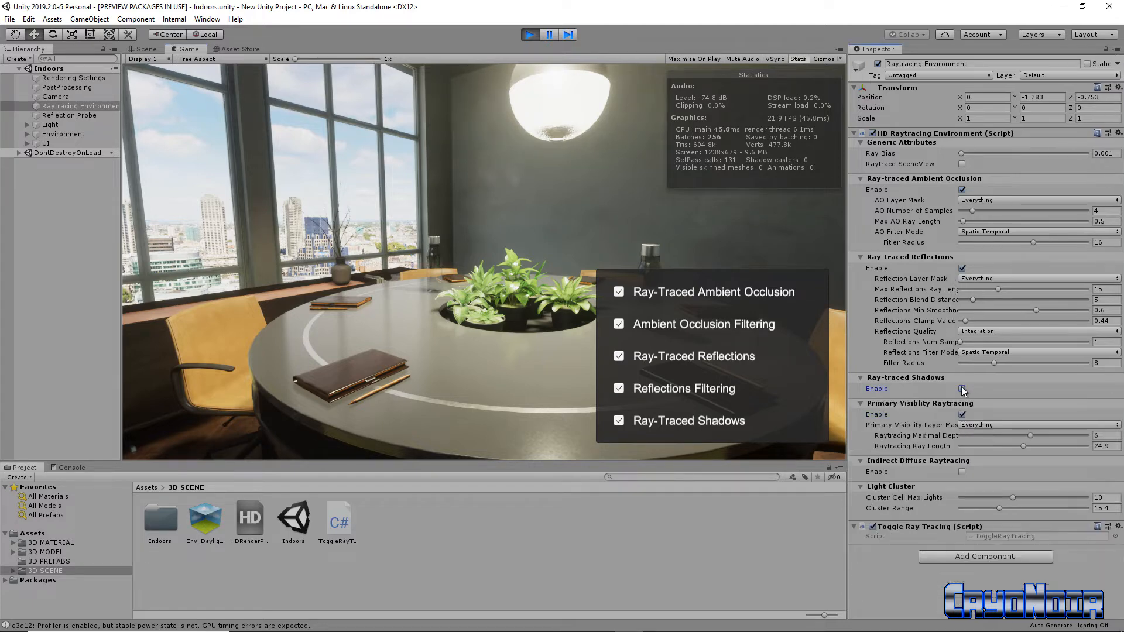
pyautogui.click(494, 388)
pyautogui.press('s')
pyautogui.moveTo(494, 388); pyautogui.dragTo(602, 381, button='right')
pyautogui.press('w')
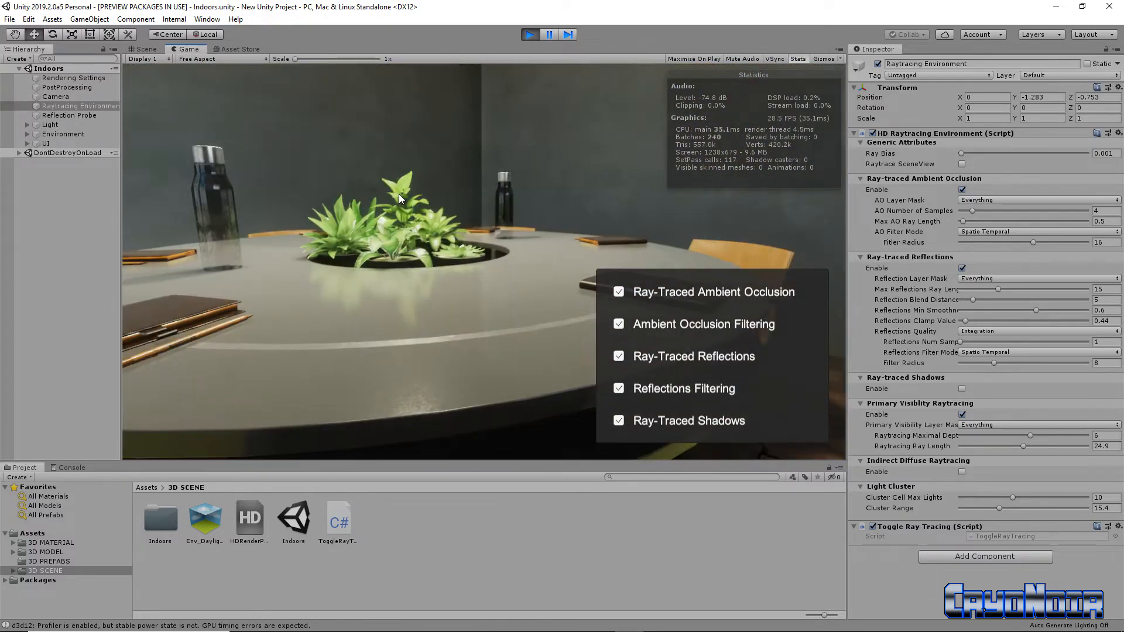
# Compare ray-traced ambient occlusion, ambient occlusion filtering and ray-traced shadows by switching each off and on, and stop Play mode.
pyautogui.click(619, 293)
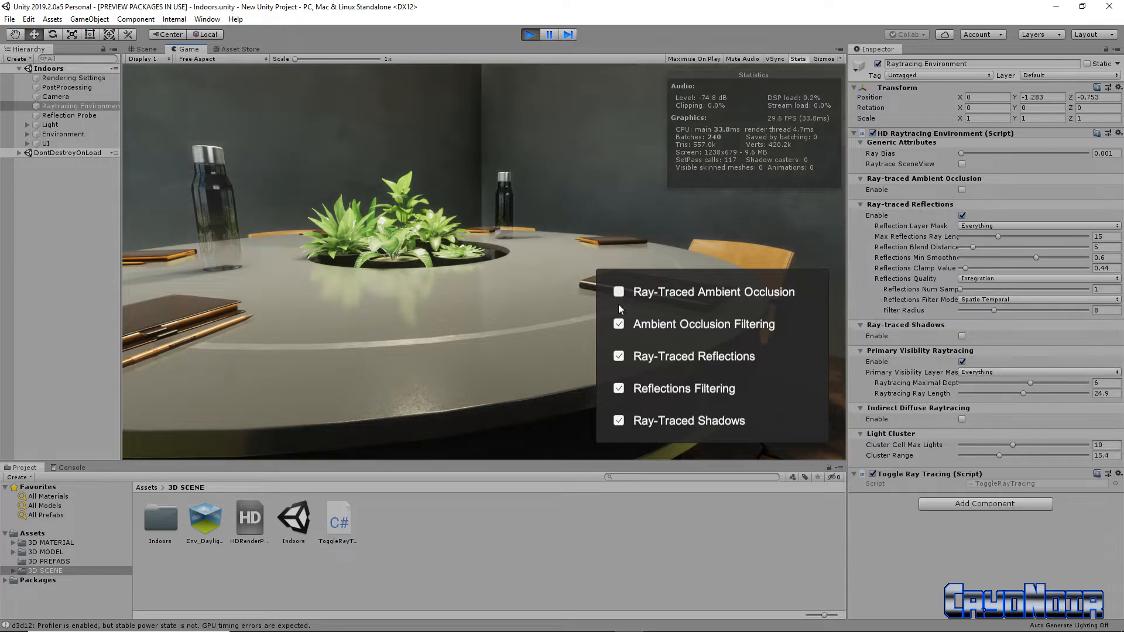
pyautogui.click(618, 292)
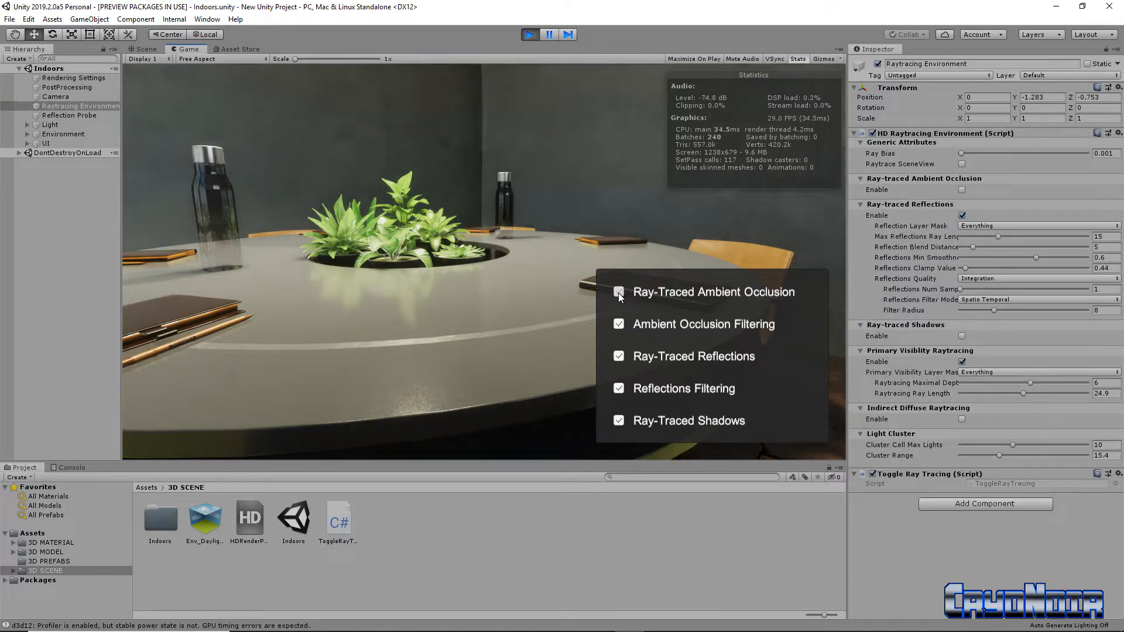
pyautogui.click(619, 324)
pyautogui.click(619, 325)
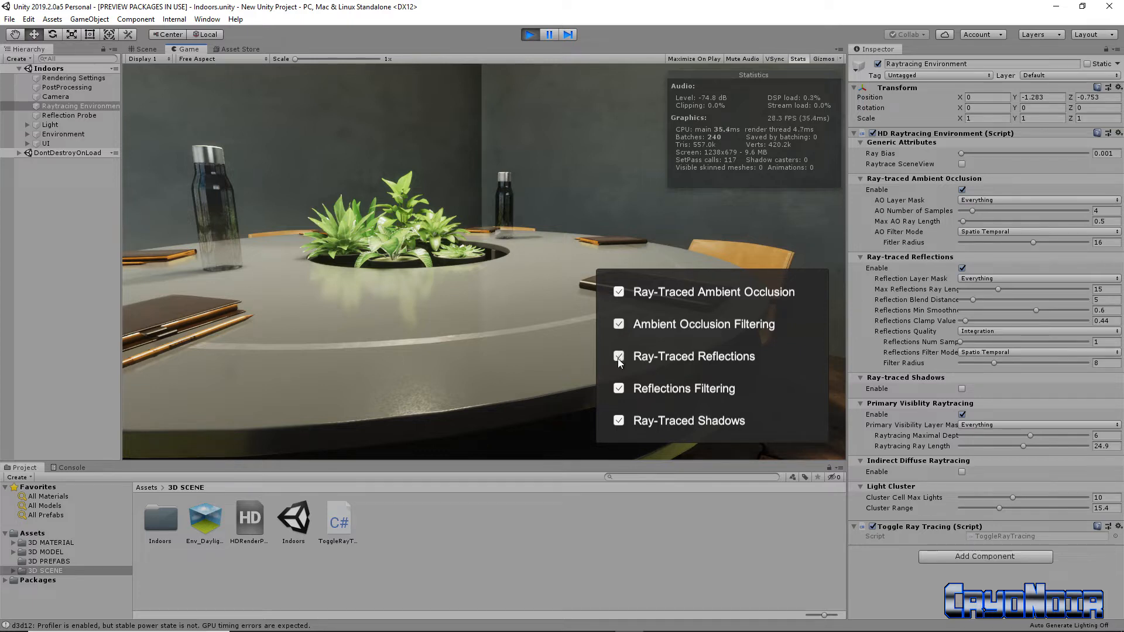
pyautogui.click(619, 421)
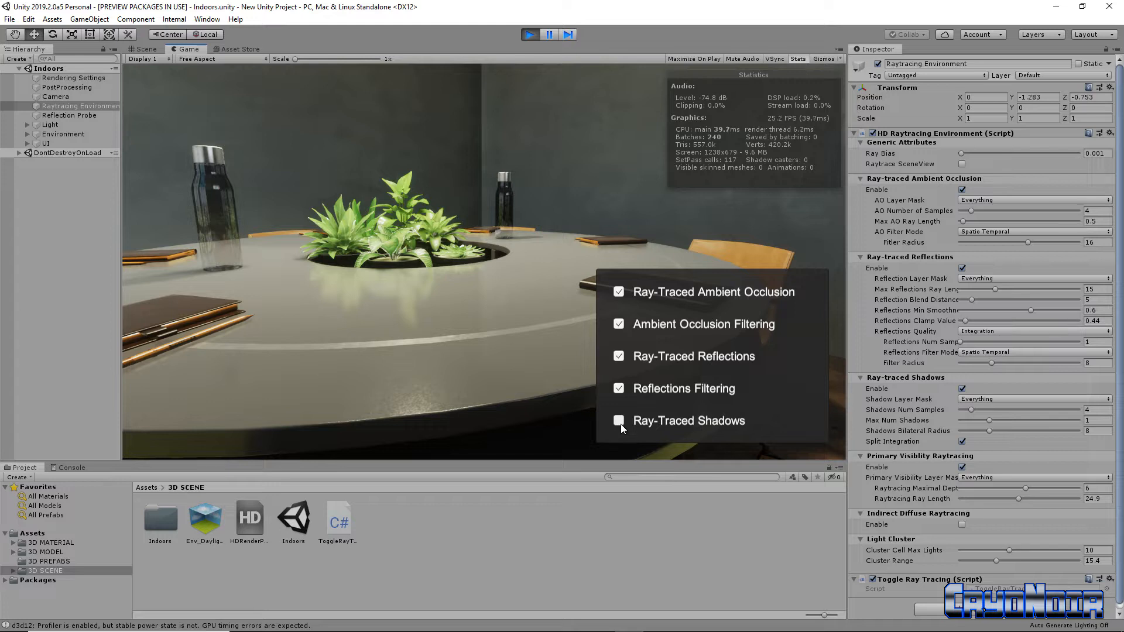
pyautogui.click(620, 425)
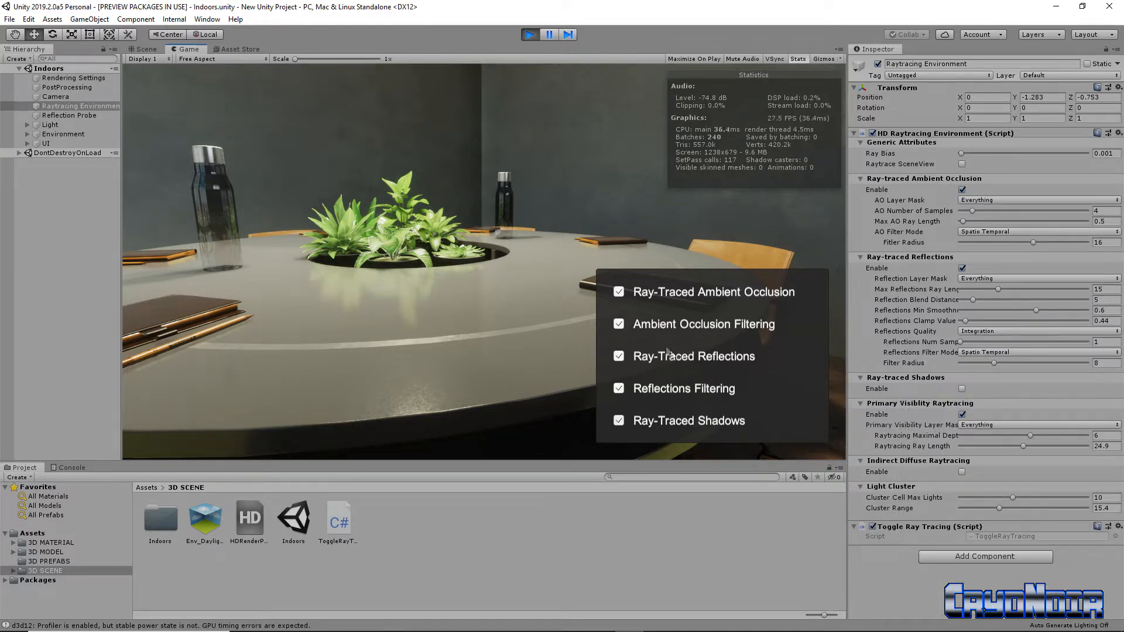
pyautogui.click(529, 33)
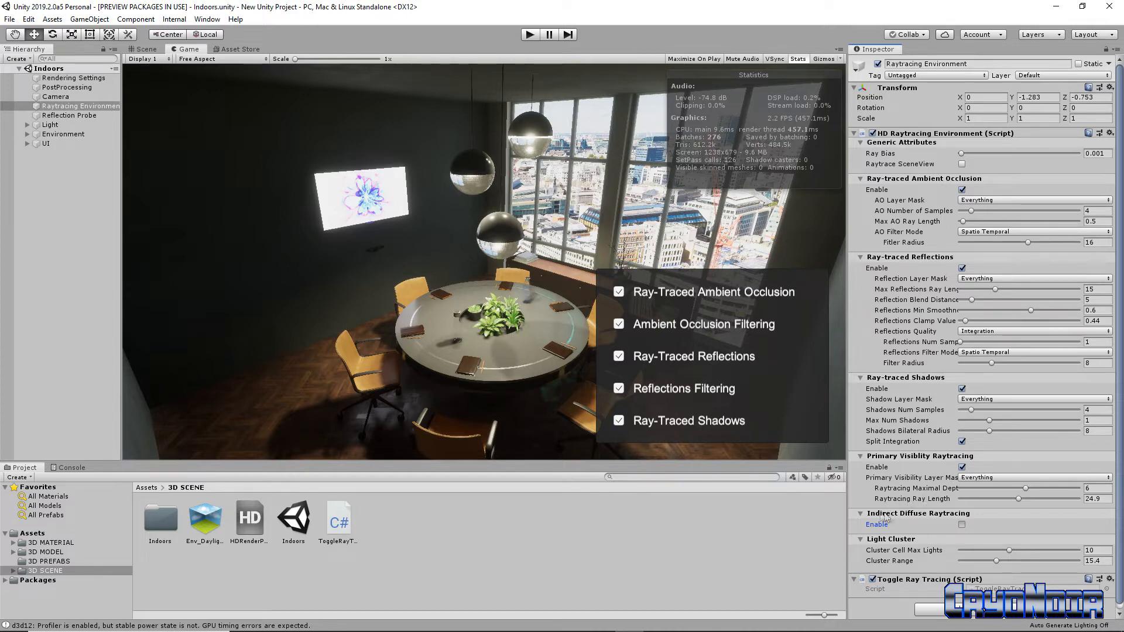
# Enable Indirect Diffuse Raytracing on the Raytracing Environment object and inspect its effect in the Game view.
pyautogui.press('space')
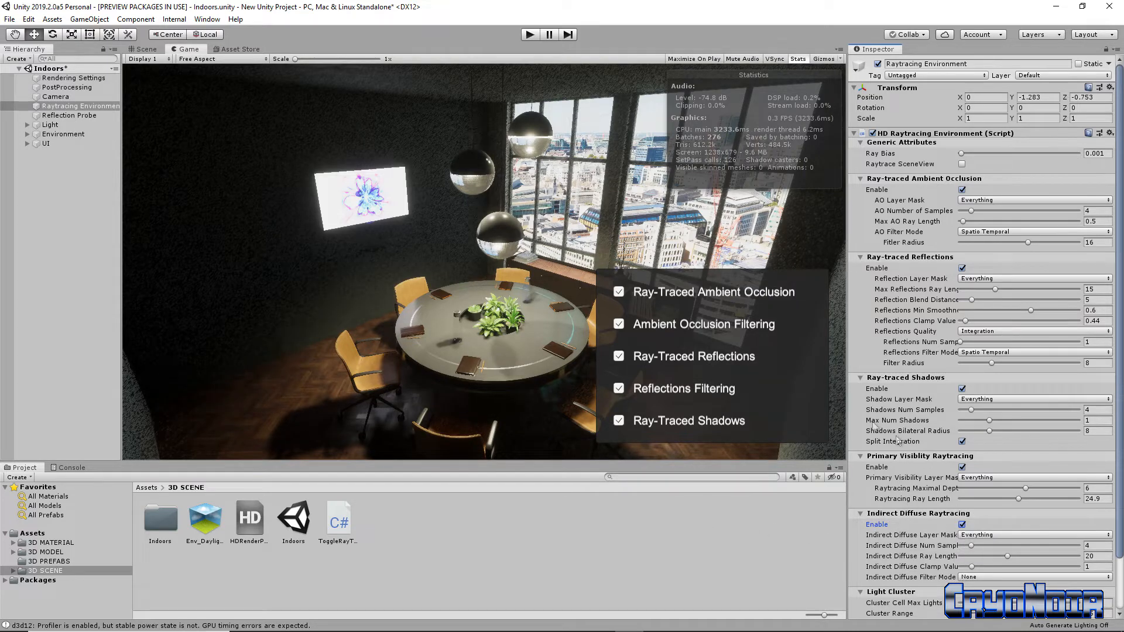
pyautogui.scroll(-3, 946, 484)
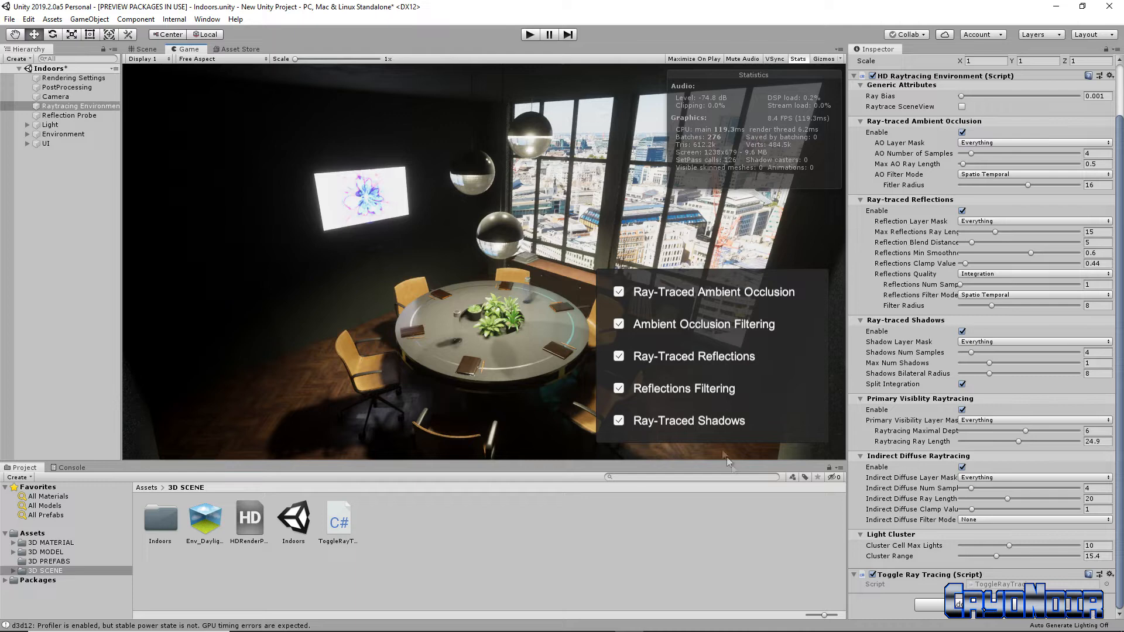
pyautogui.scroll(1, 768, 118)
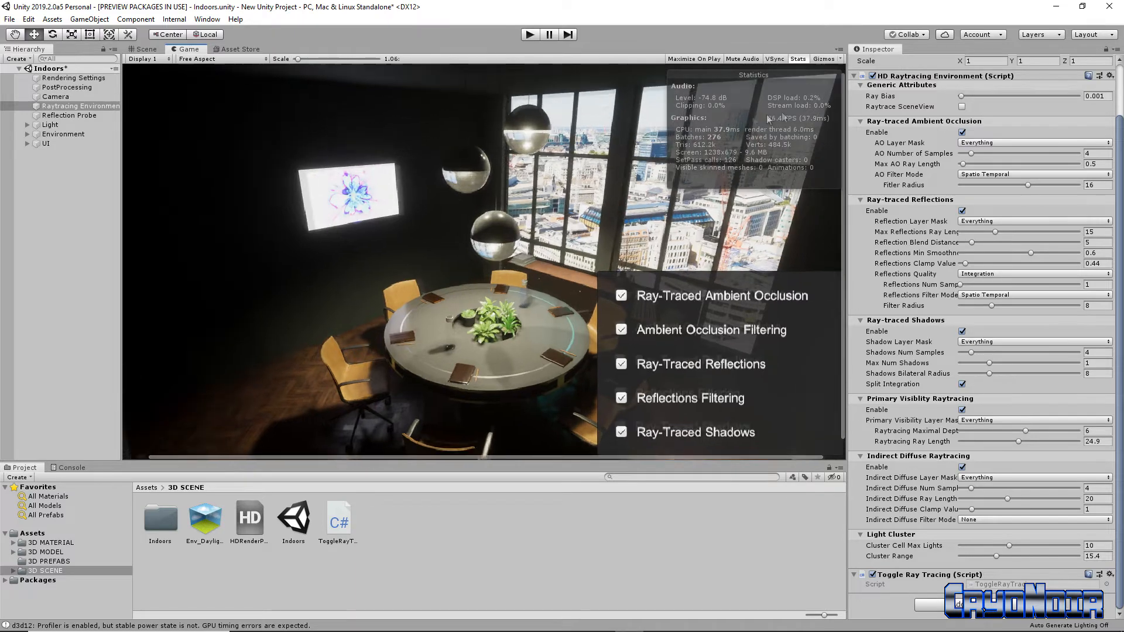
pyautogui.scroll(1, 768, 119)
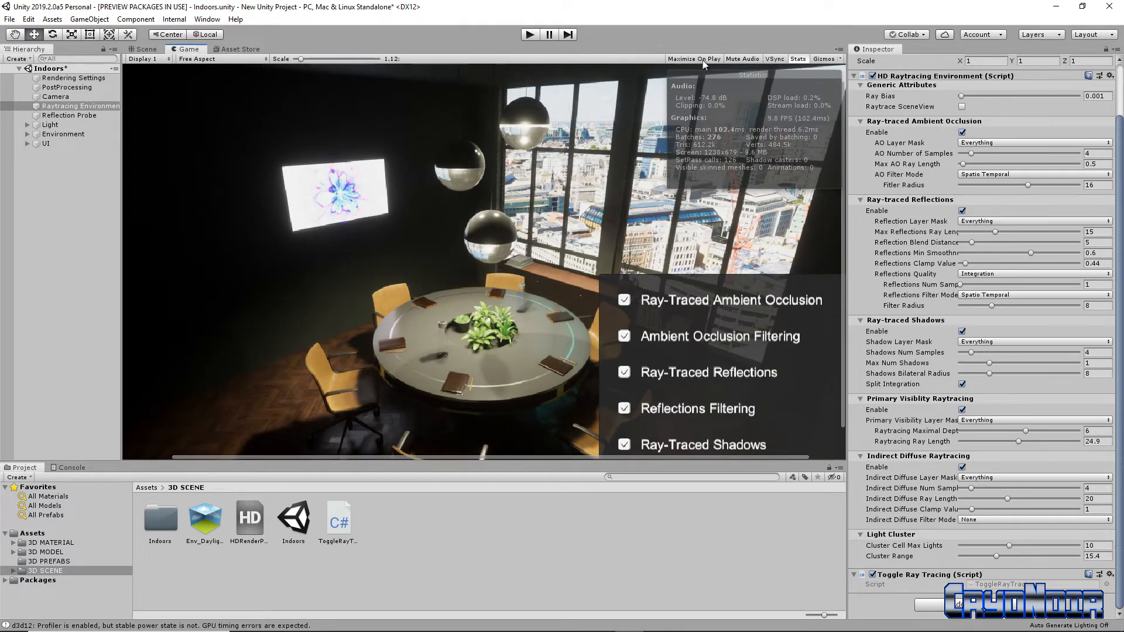
# Run the scene maximized in Play mode with the Game view at 1x scale and a 16:9 aspect ratio.
pyautogui.click(527, 36)
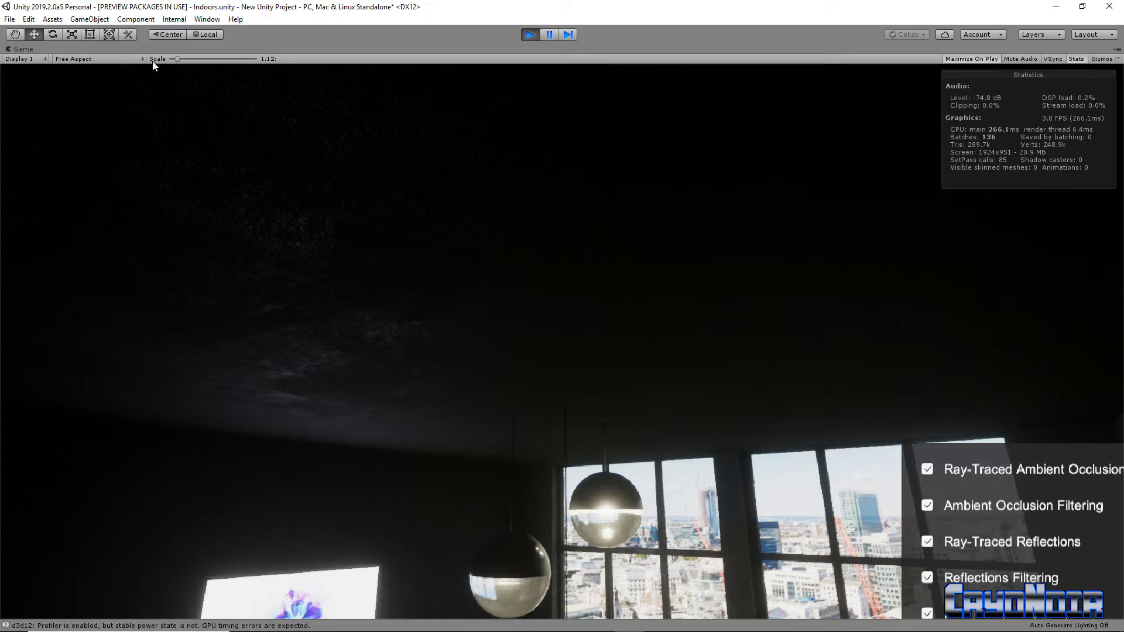
pyautogui.click(170, 59)
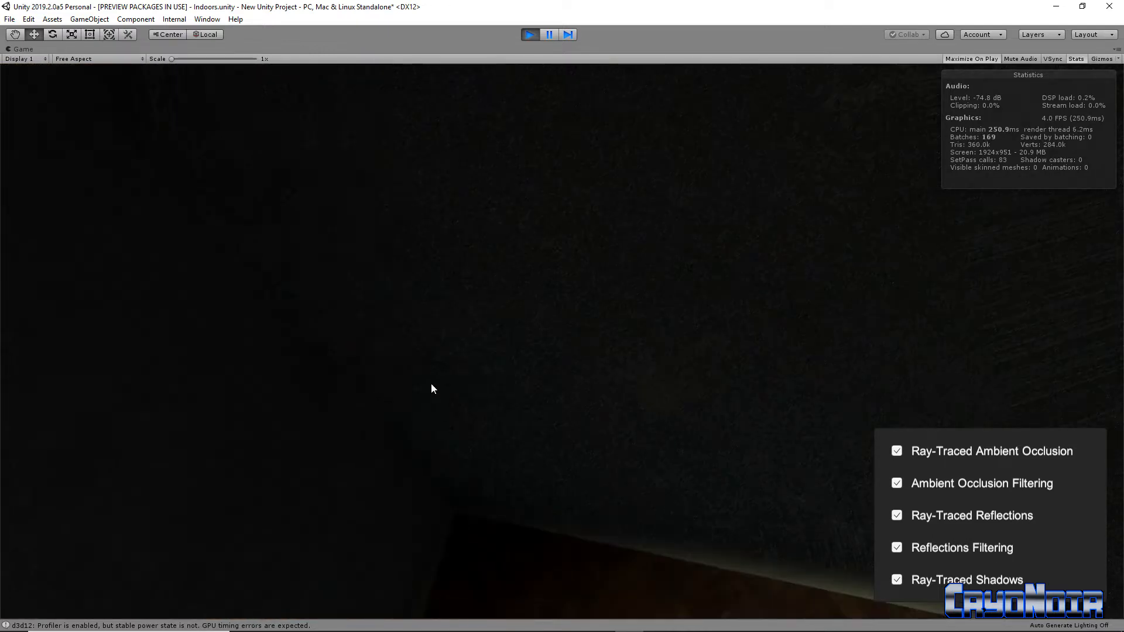
pyautogui.click(143, 59)
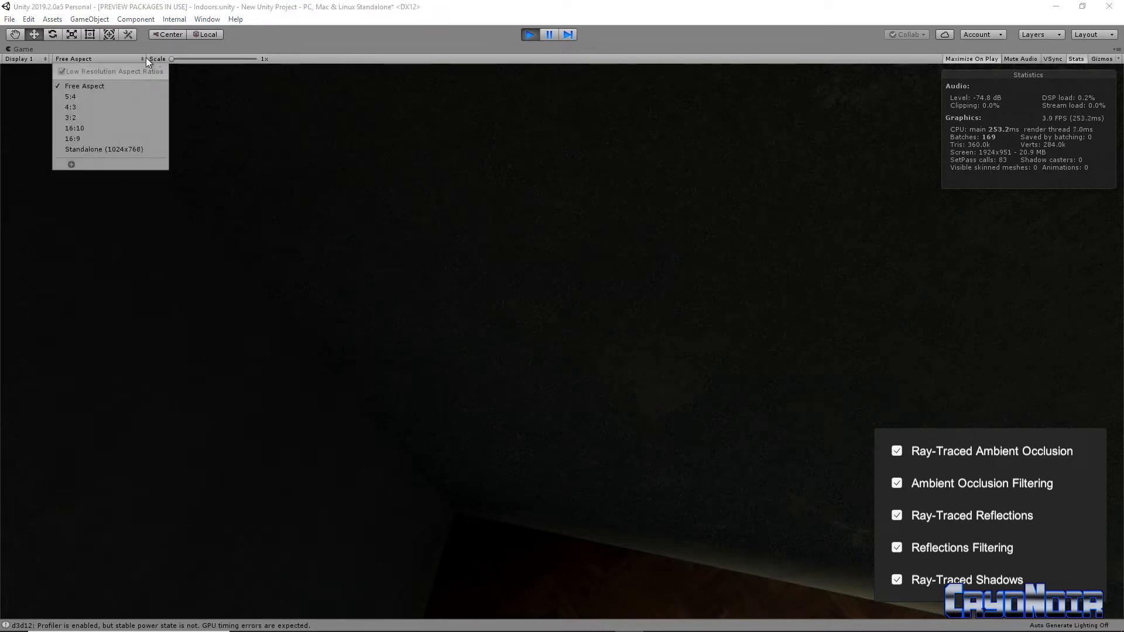
pyautogui.click(82, 140)
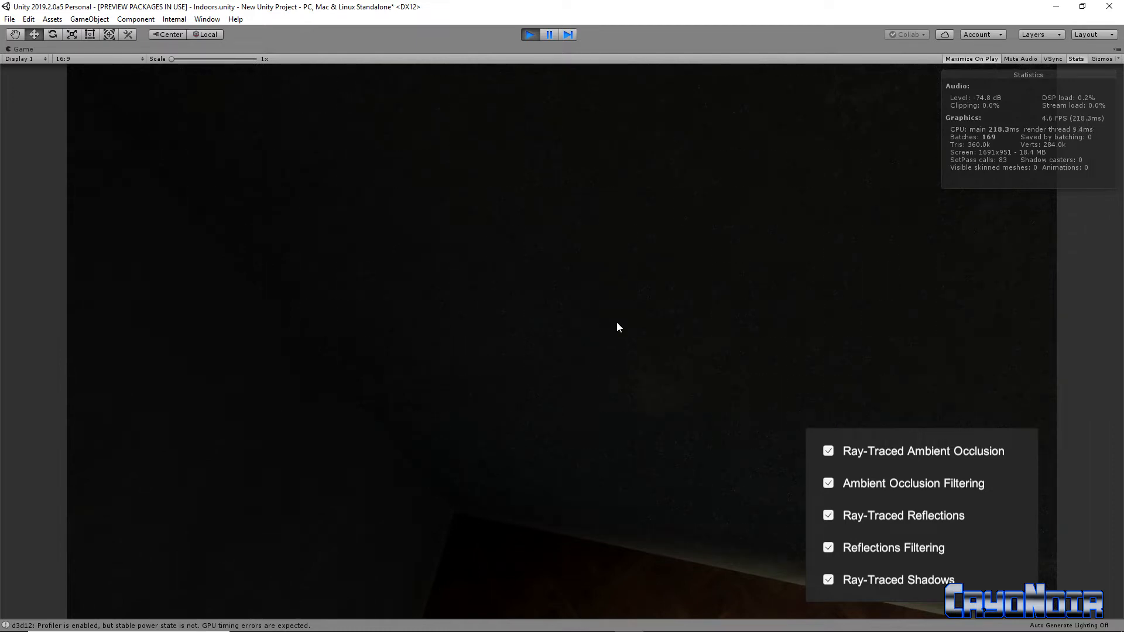
# Bring the round table into the game camera's view and turn off all five ray-tracing and filtering options in the overlay.
pyautogui.moveTo(487, 324); pyautogui.dragTo(515, 279, button='right')
pyautogui.press('w')
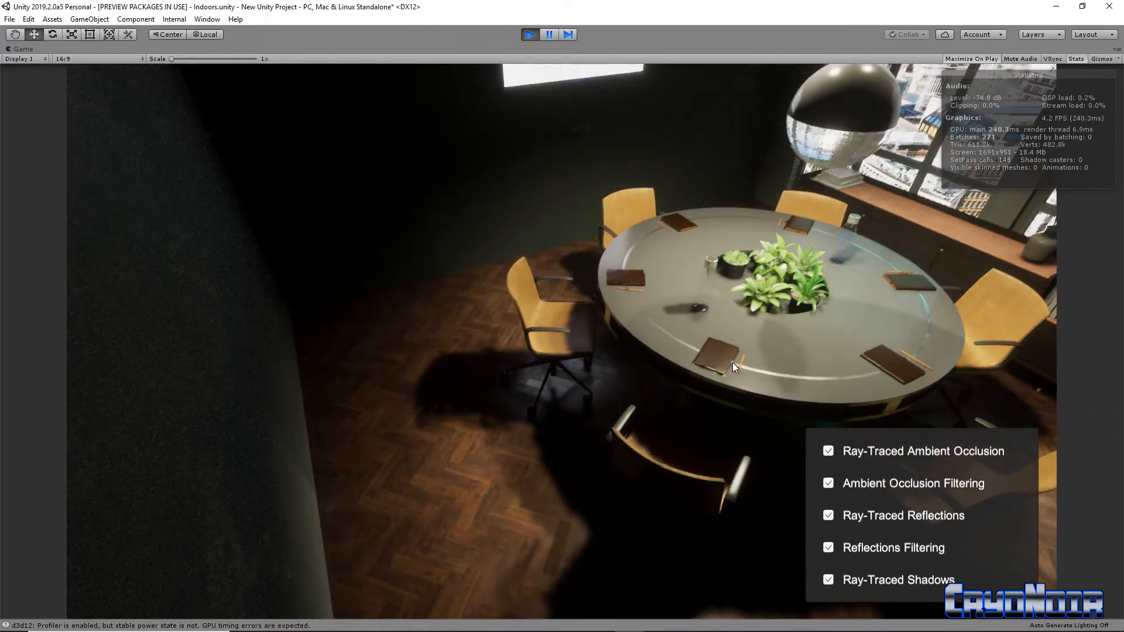
pyautogui.click(829, 451)
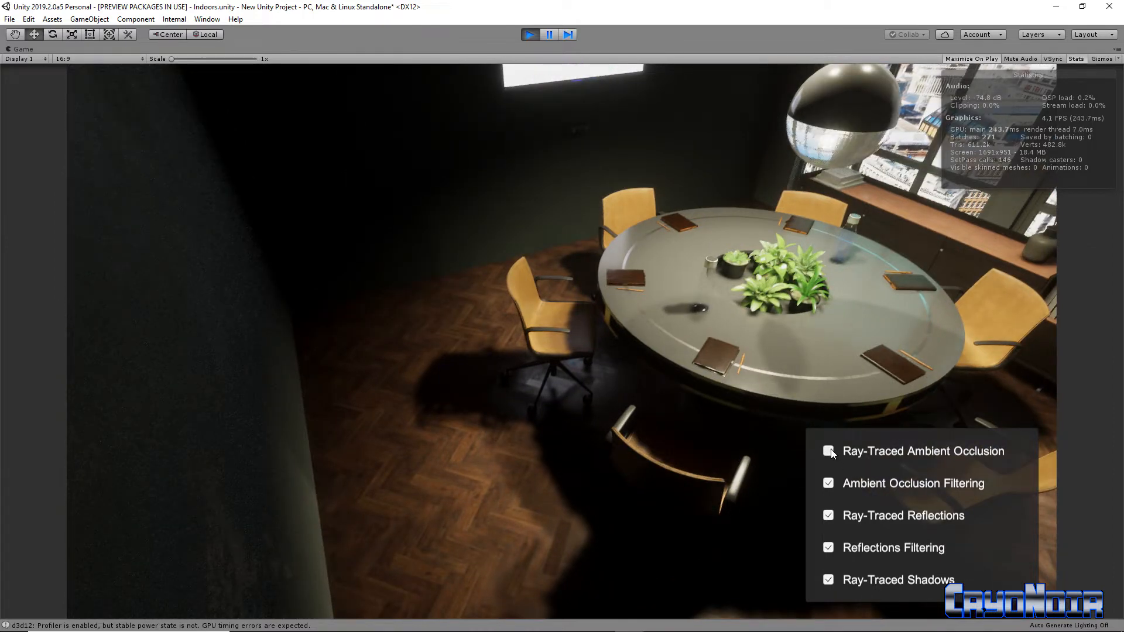
pyautogui.click(828, 483)
pyautogui.click(829, 515)
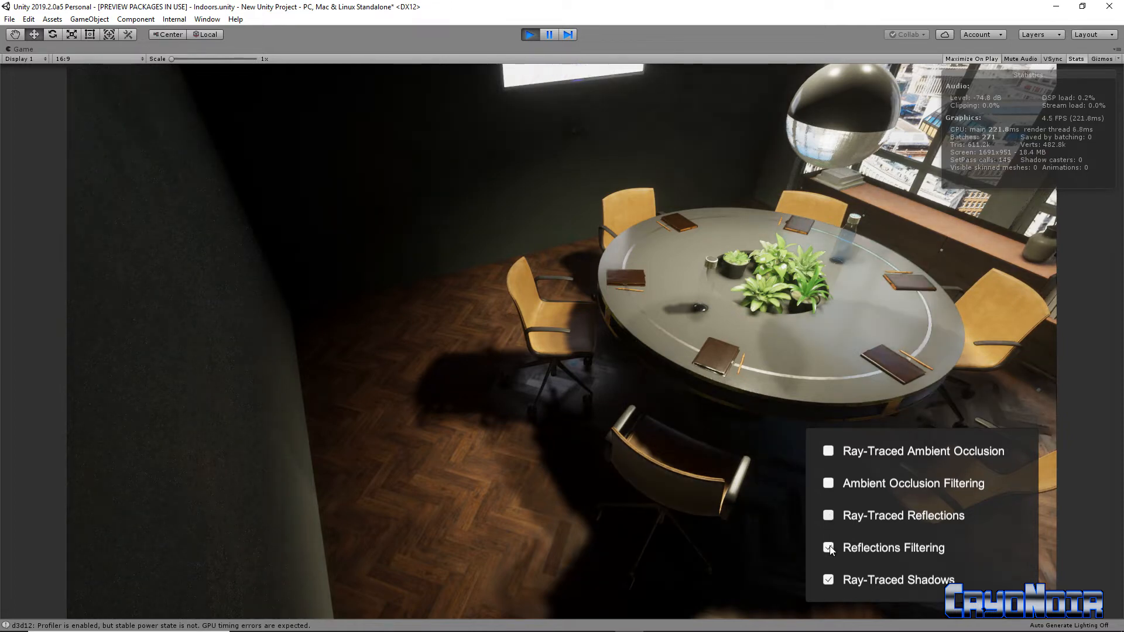
pyautogui.click(827, 580)
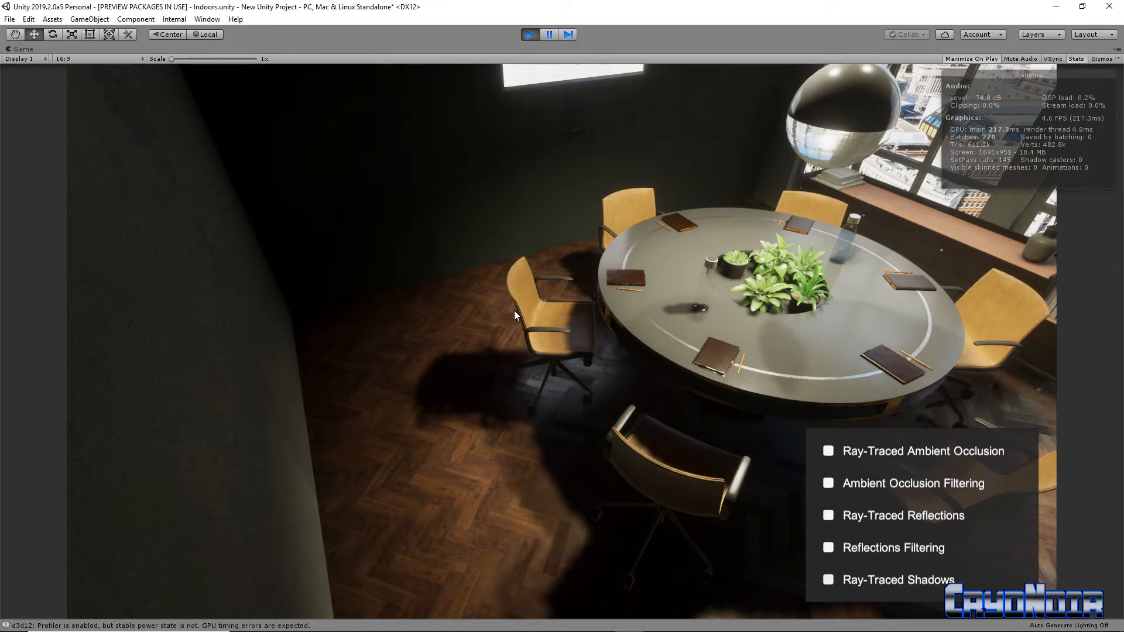
# Inspect the walls, floor, chairs and shadows around the room with the overlay's ray-tracing options off, and stop Play mode.
pyautogui.press('q')
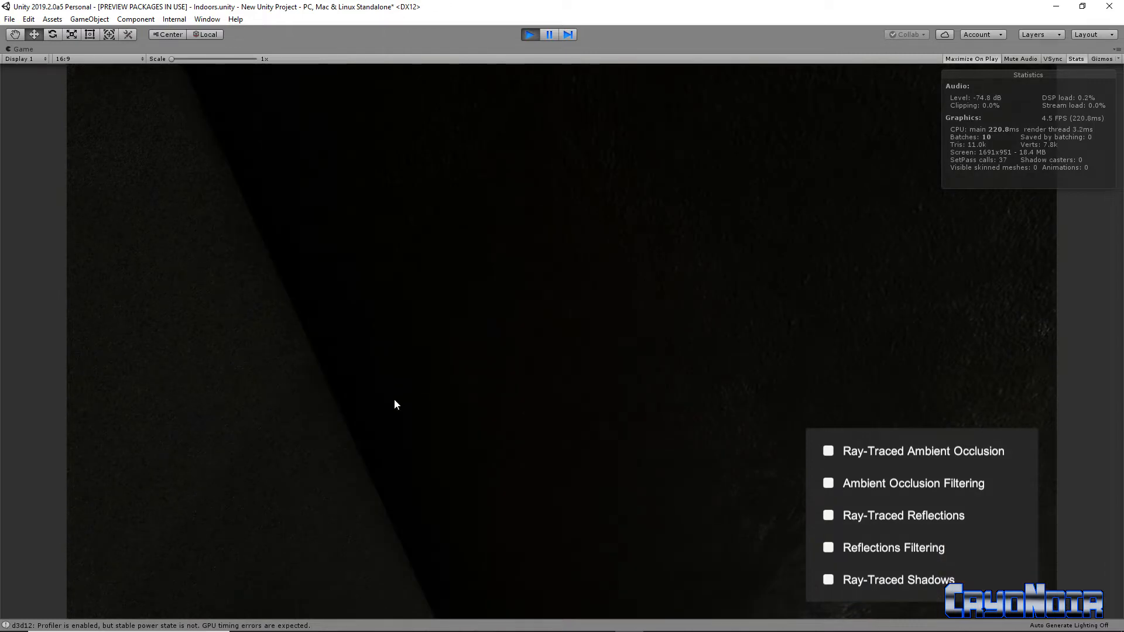
pyautogui.moveTo(394, 399); pyautogui.dragTo(368, 419, button='right')
pyautogui.press('s')
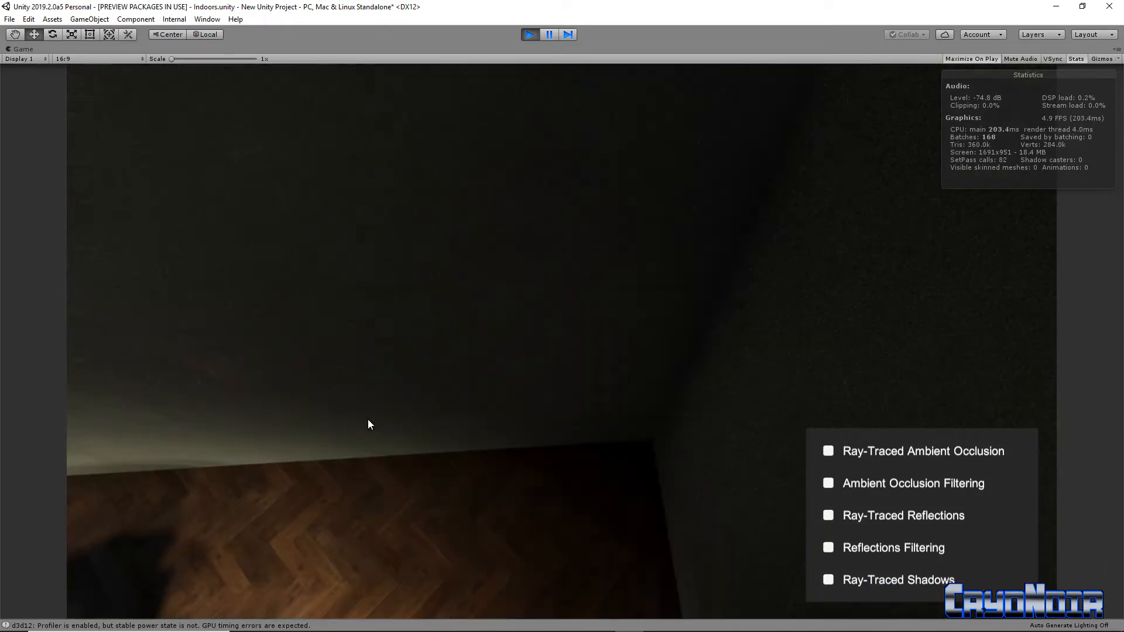
pyautogui.moveTo(514, 347); pyautogui.dragTo(450, 339, button='right')
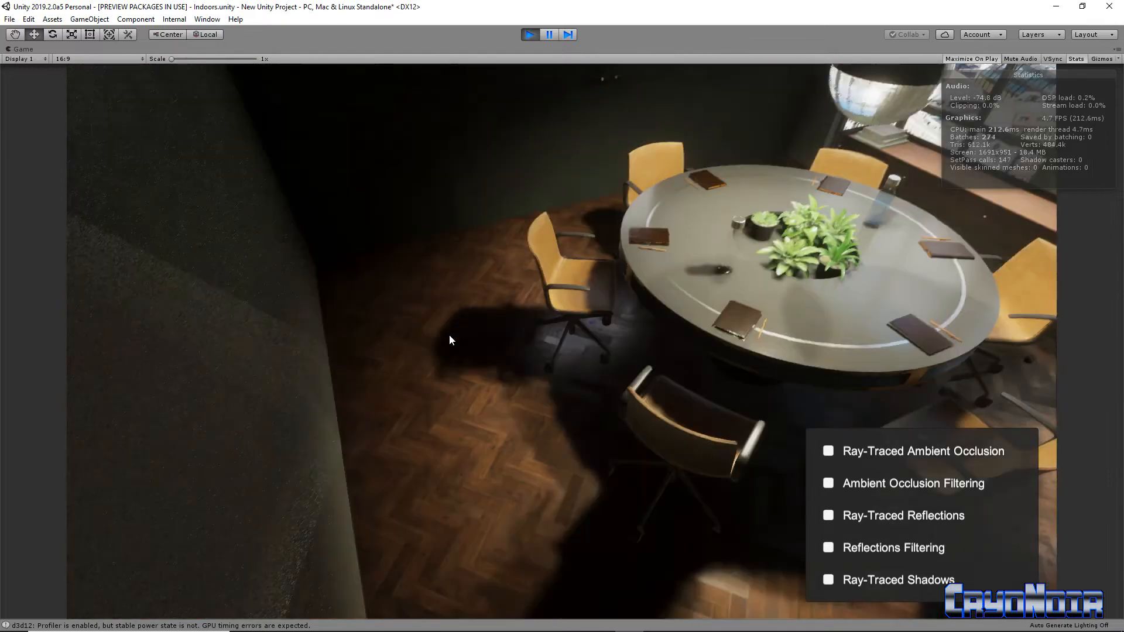
pyautogui.moveTo(501, 280); pyautogui.dragTo(498, 242, button='right')
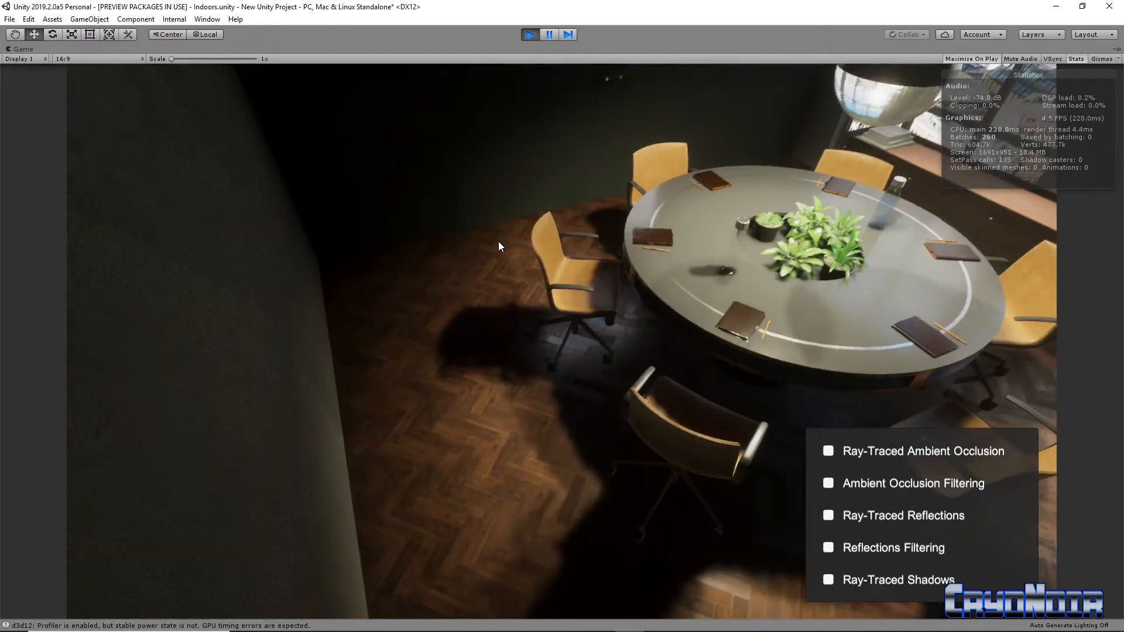
pyautogui.press('w')
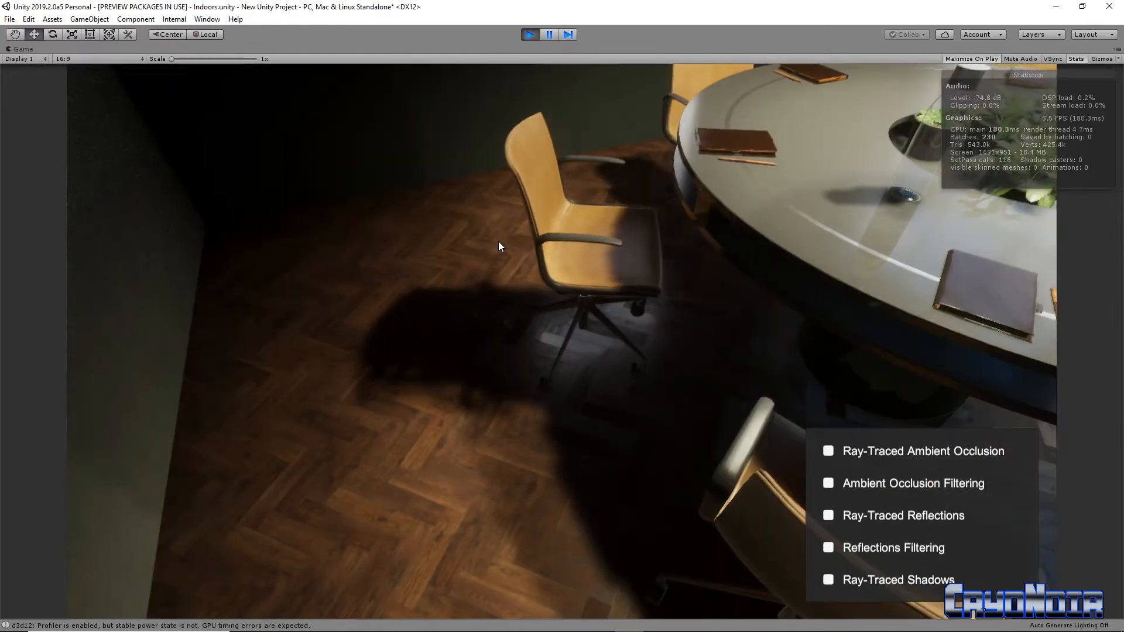
pyautogui.moveTo(595, 235); pyautogui.dragTo(595, 274, button='right')
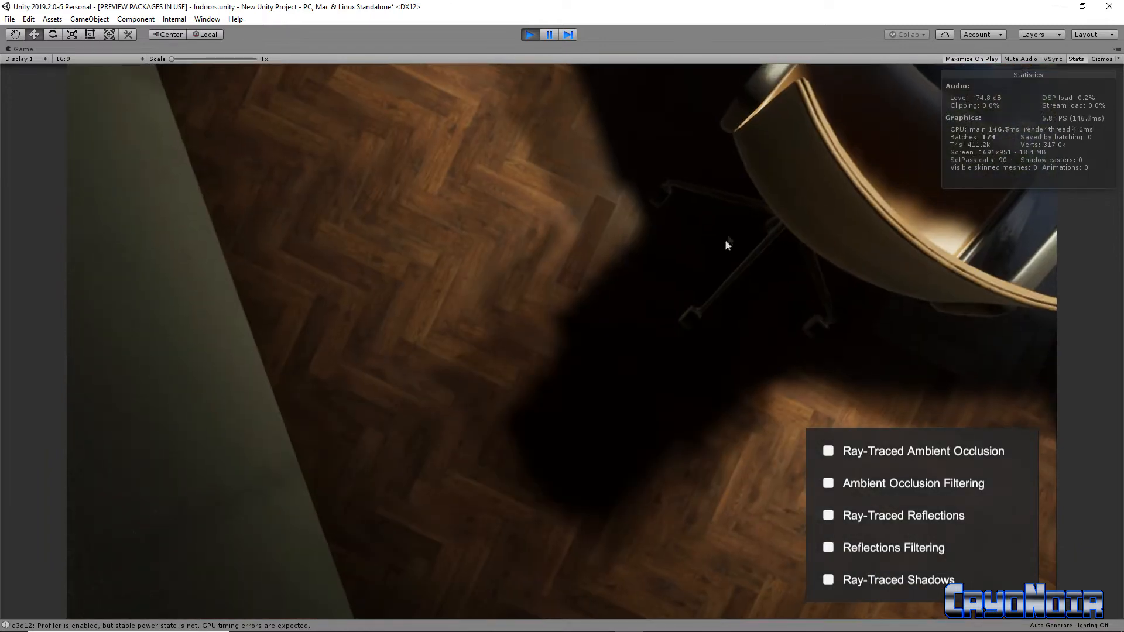
pyautogui.moveTo(703, 323); pyautogui.dragTo(561, 79, button='right')
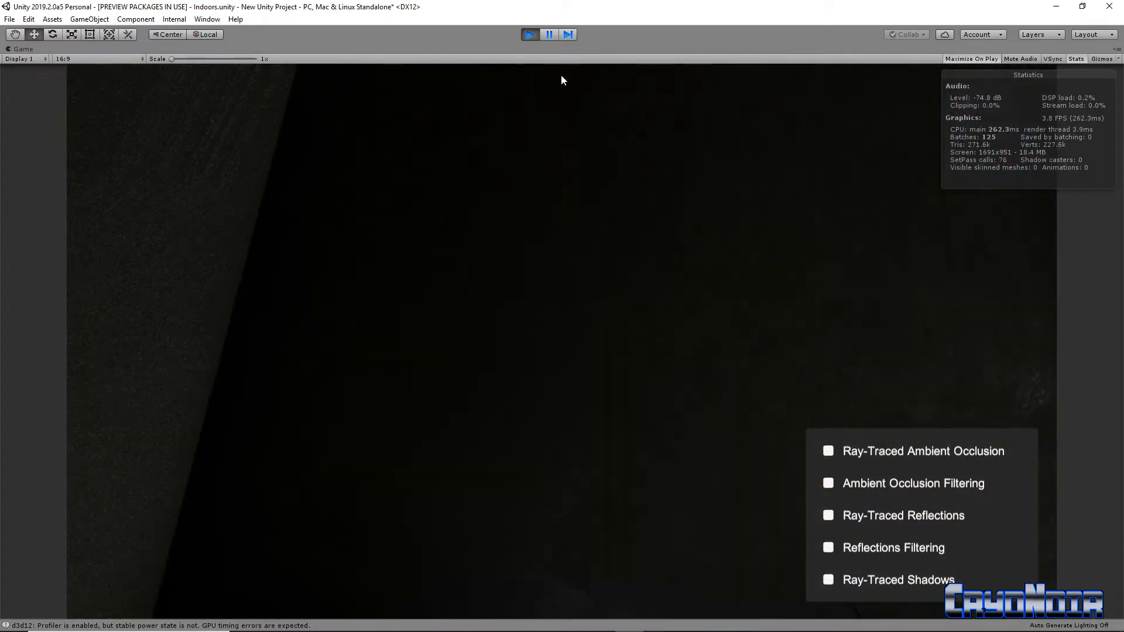
pyautogui.click(531, 35)
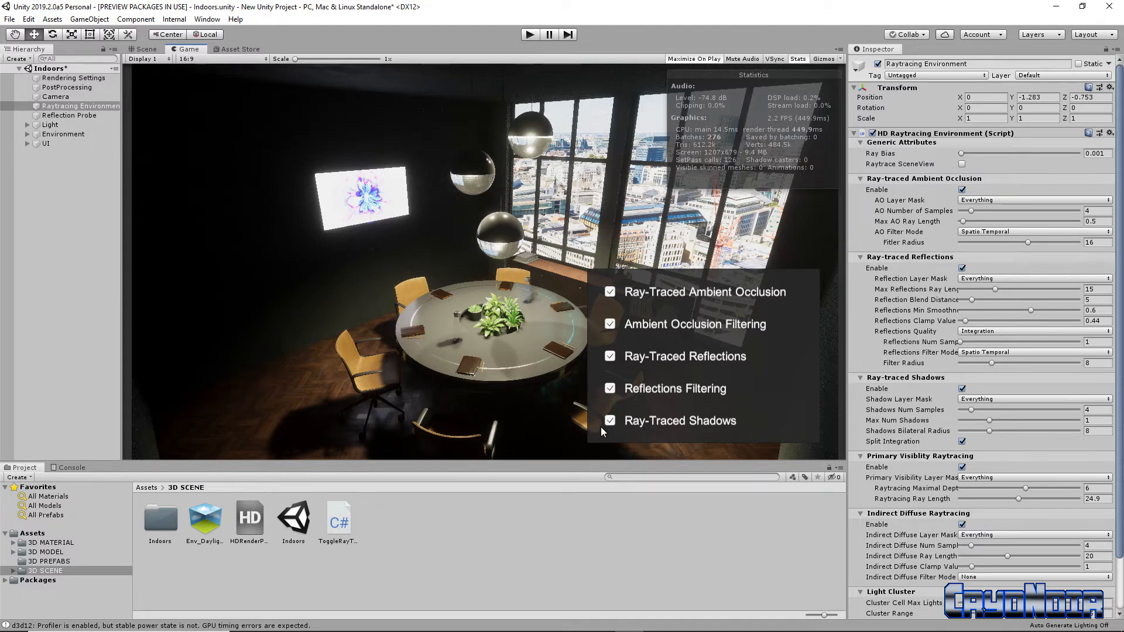
# Run the scene in Play mode without maximizing the Game view and move the camera to face the round table and windows.
pyautogui.moveTo(792, 630)
pyautogui.click(530, 34)
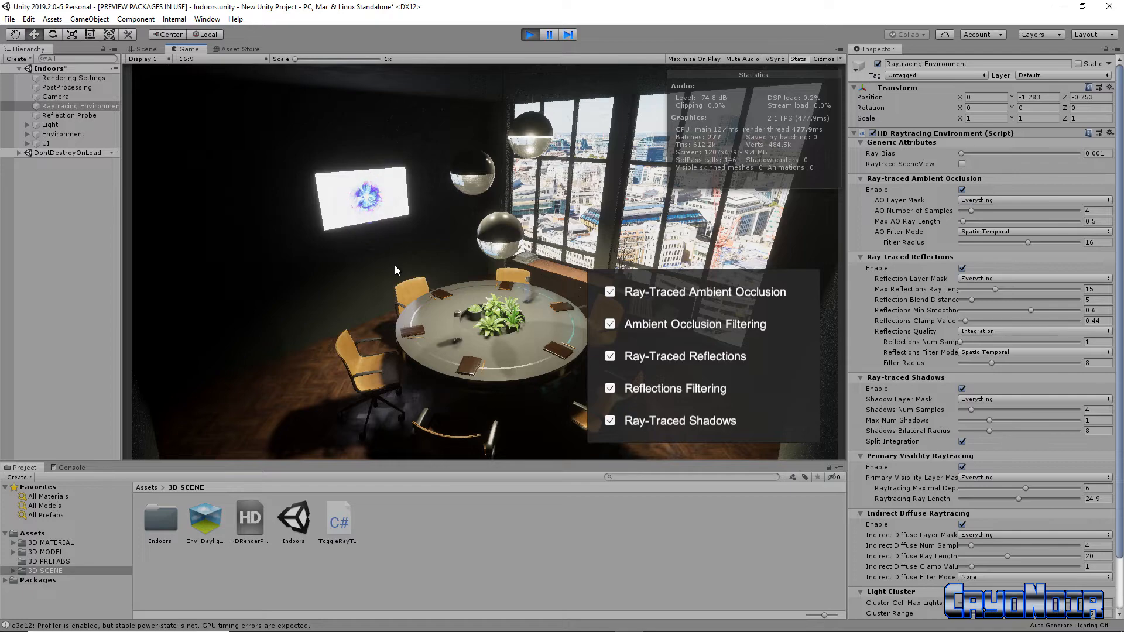
pyautogui.moveTo(441, 269); pyautogui.dragTo(368, 266, button='right')
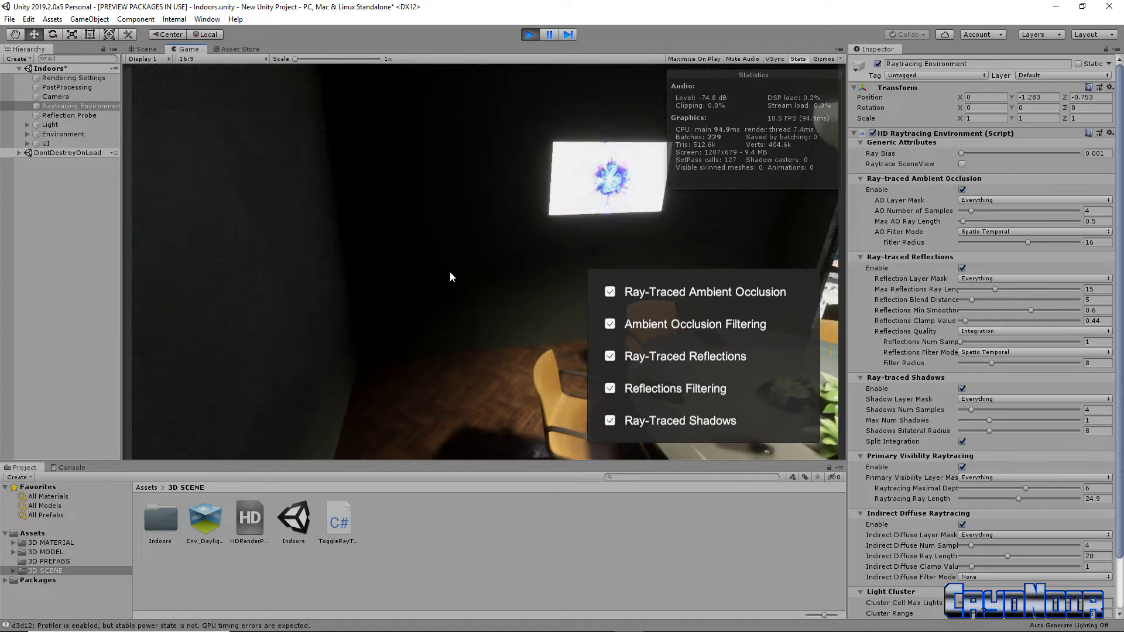
pyautogui.moveTo(450, 273); pyautogui.dragTo(557, 256, button='right')
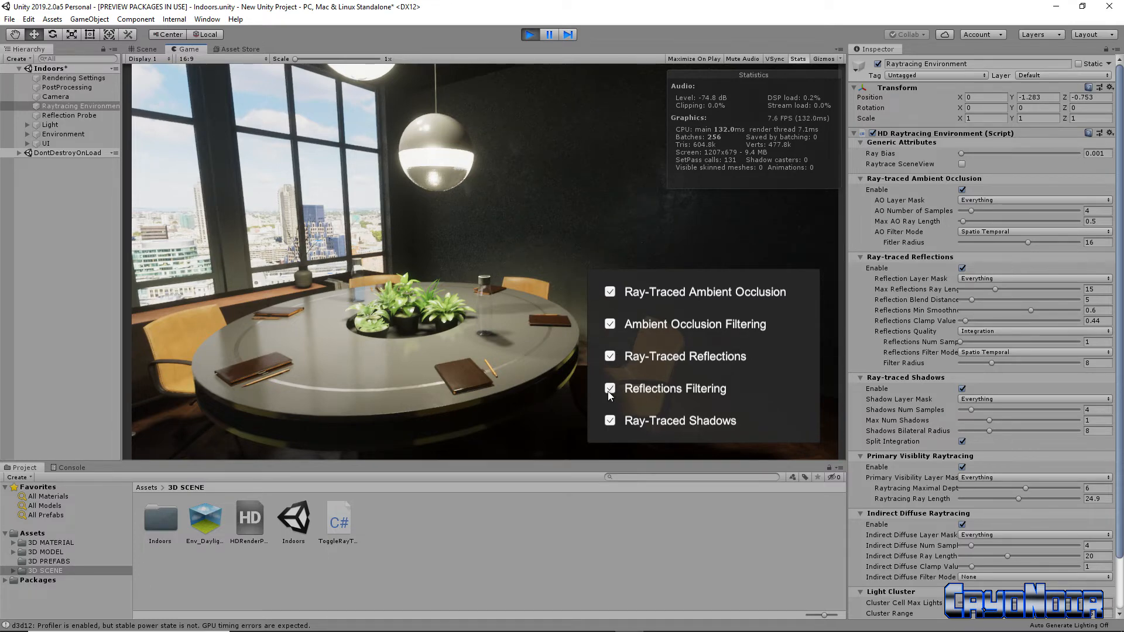
# Turn ray-traced reflections off, examine the table and the window-side chair without them, and turn them back on.
pyautogui.click(610, 357)
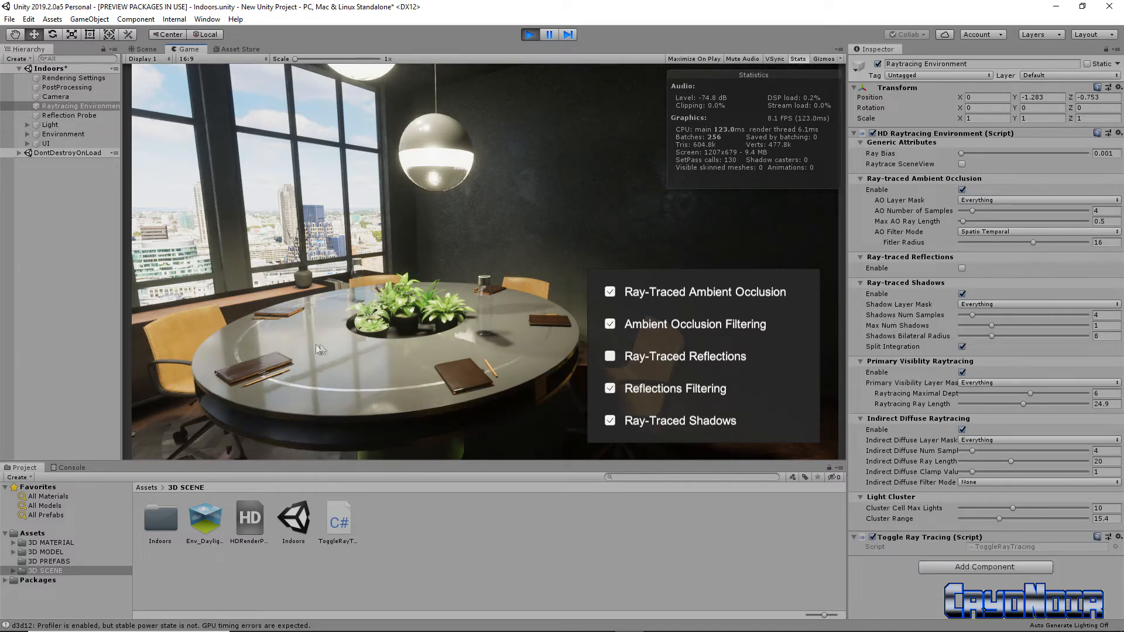
pyautogui.moveTo(362, 343)
pyautogui.mouseDown(button='right')
pyautogui.moveTo(406, 339)
pyautogui.moveTo(279, 347)
pyautogui.moveTo(399, 324)
pyautogui.moveTo(363, 329)
pyautogui.mouseUp(button='right')
pyautogui.press('s')
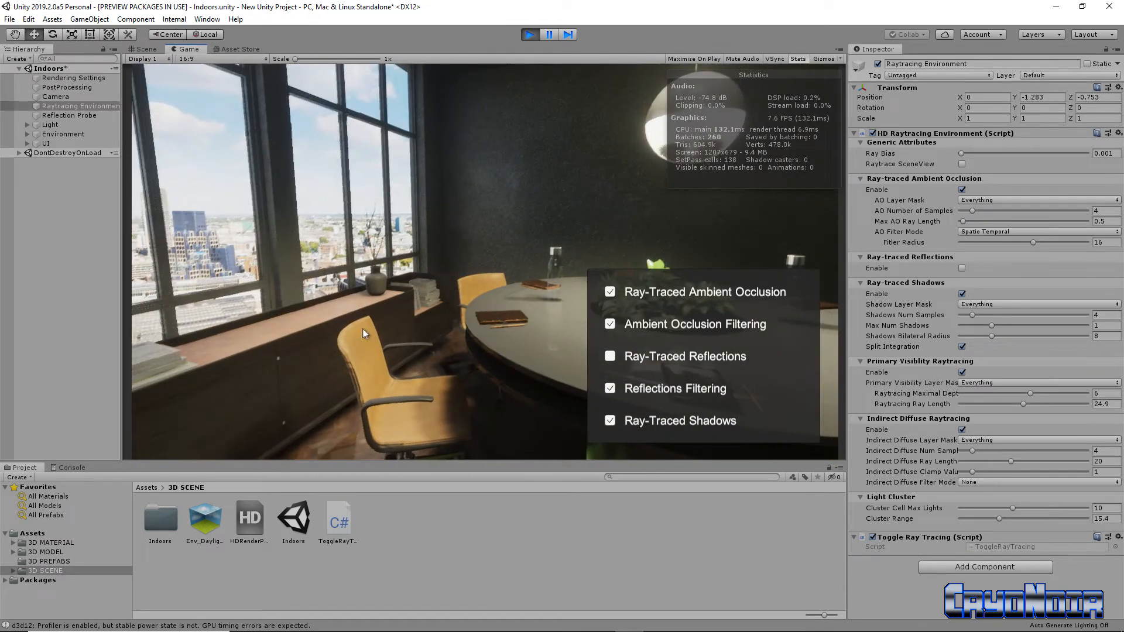
pyautogui.click(611, 357)
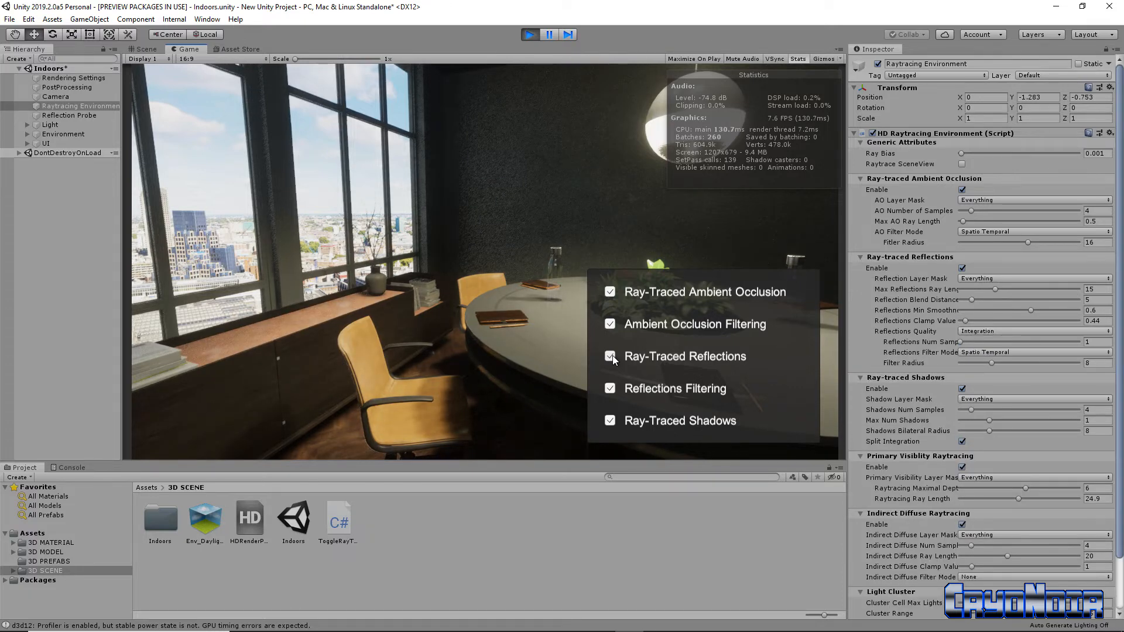
# Turn off ray-traced reflections, shadows and ambient occlusion together with both filtering options in the overlay.
pyautogui.click(610, 356)
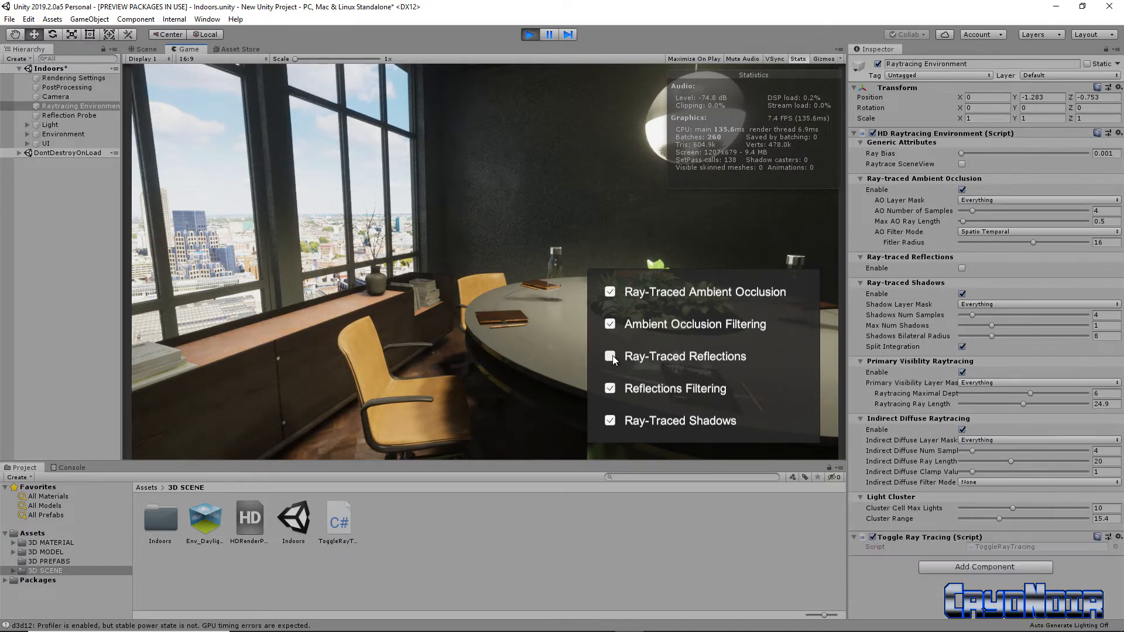
pyautogui.click(609, 390)
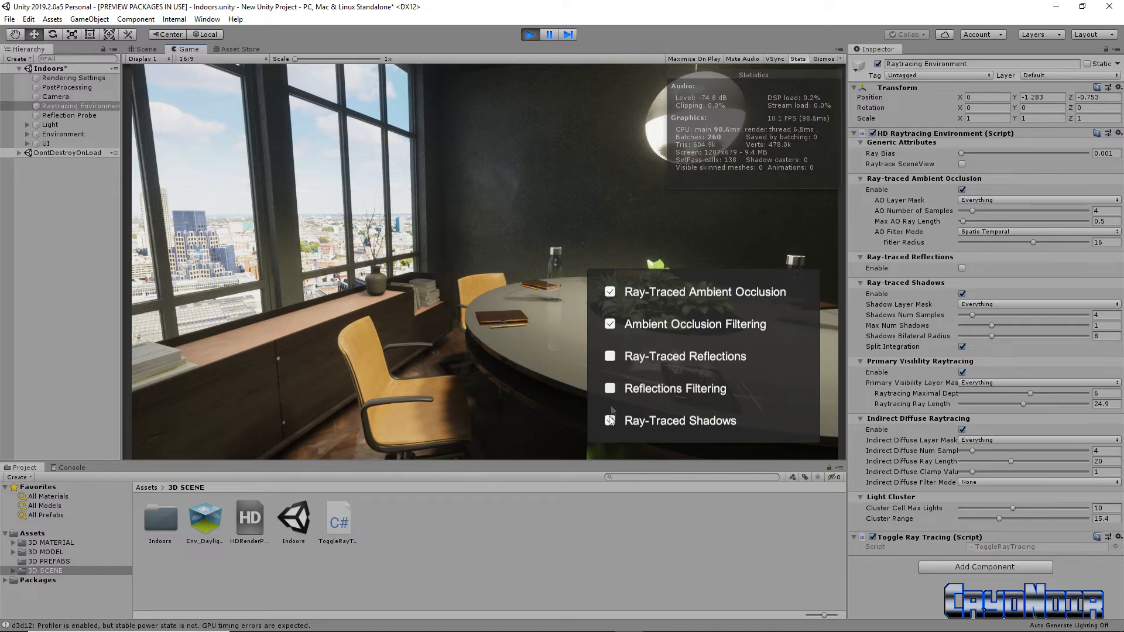
pyautogui.click(610, 420)
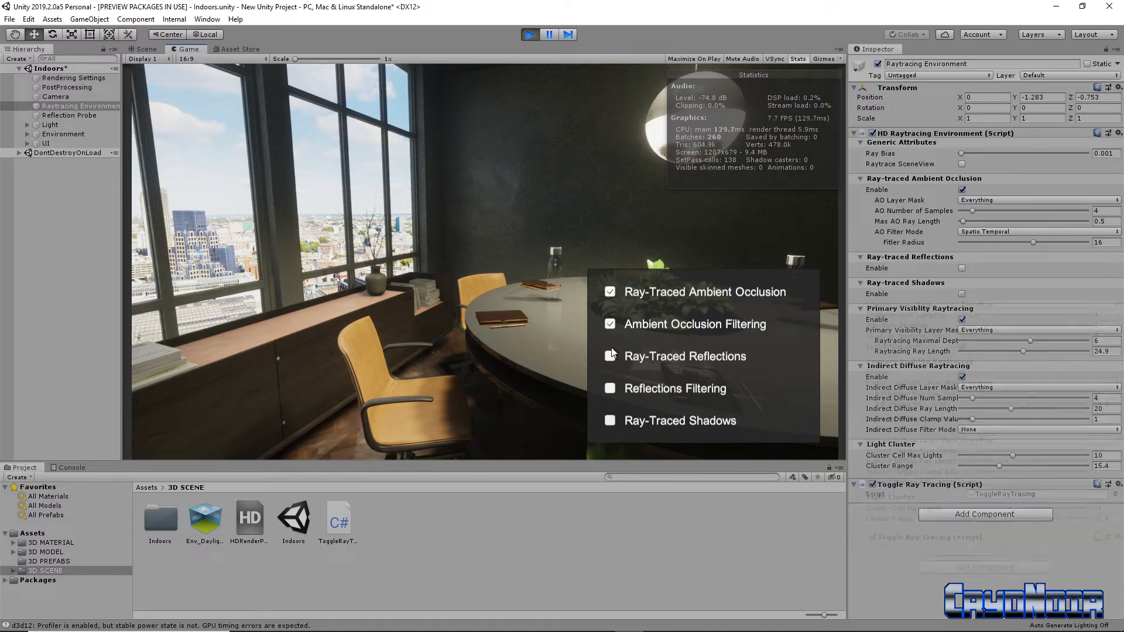
pyautogui.click(608, 296)
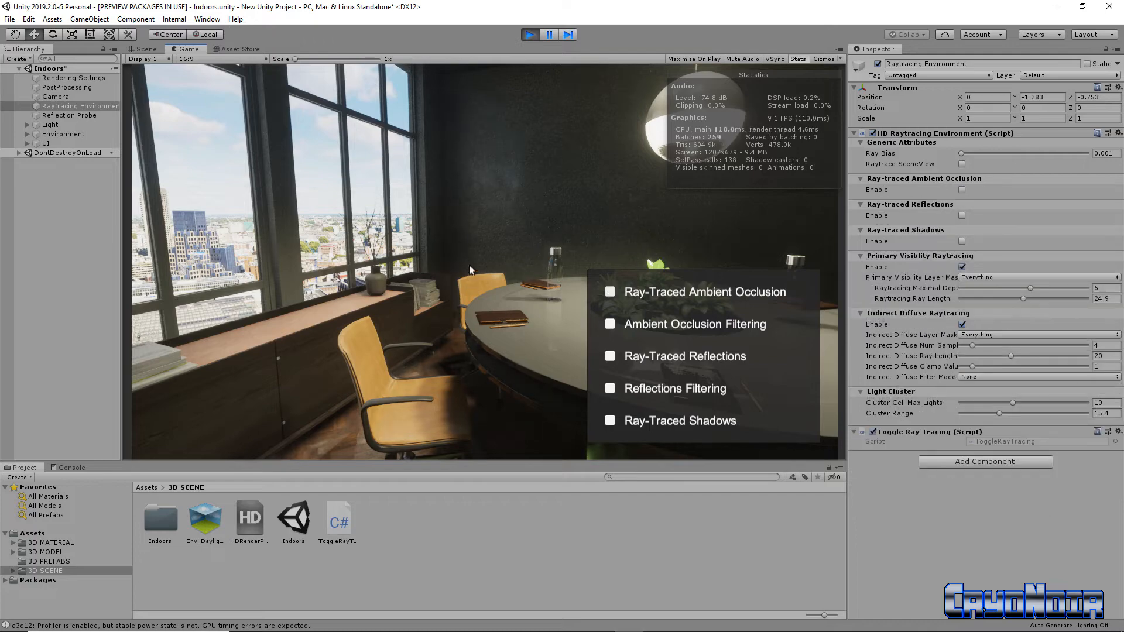
# Look around the window side of the room without ray tracing and frame the whole round table from above.
pyautogui.moveTo(549, 230); pyautogui.dragTo(483, 244, button='right')
pyautogui.moveTo(566, 222); pyautogui.dragTo(532, 228, button='right')
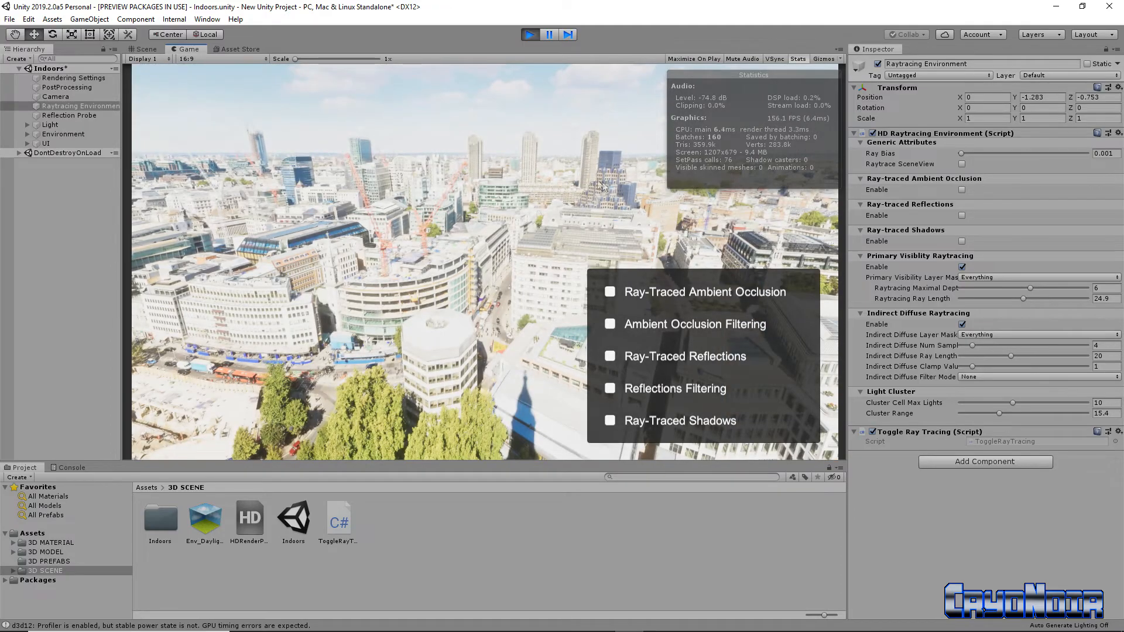
pyautogui.moveTo(602, 186); pyautogui.dragTo(307, 179, button='right')
pyautogui.moveTo(401, 190); pyautogui.dragTo(402, 353, button='right')
pyautogui.press('w')
pyautogui.moveTo(396, 294); pyautogui.dragTo(405, 346, button='right')
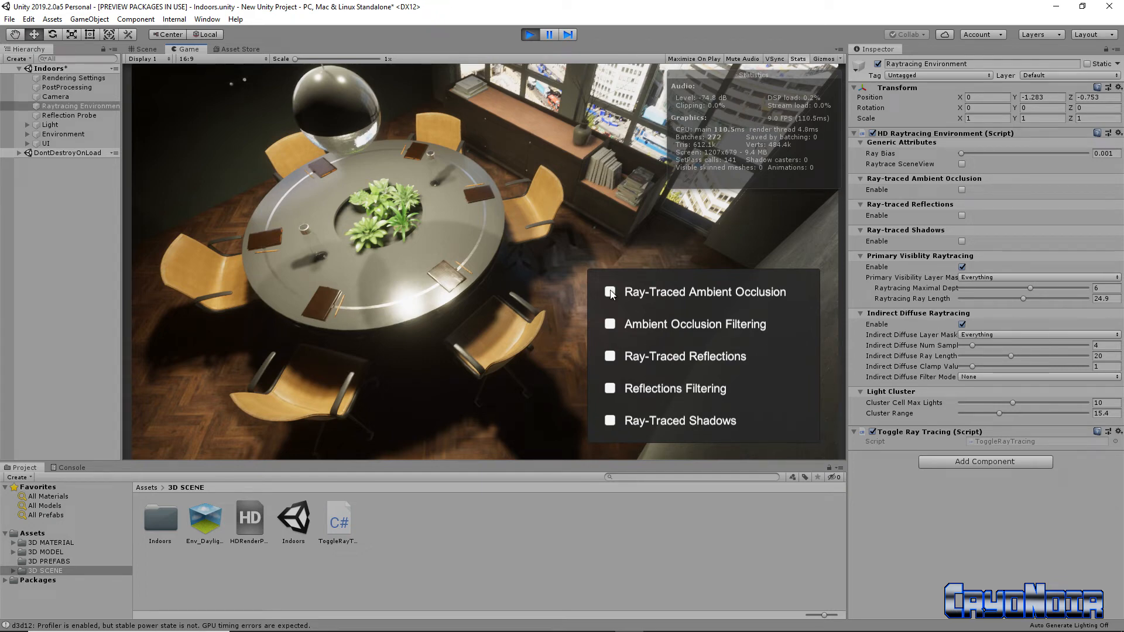
# Turn on all five overlay ray-tracing and filtering options, comparing ambient occlusion with and without its filtering along the way.
pyautogui.click(609, 325)
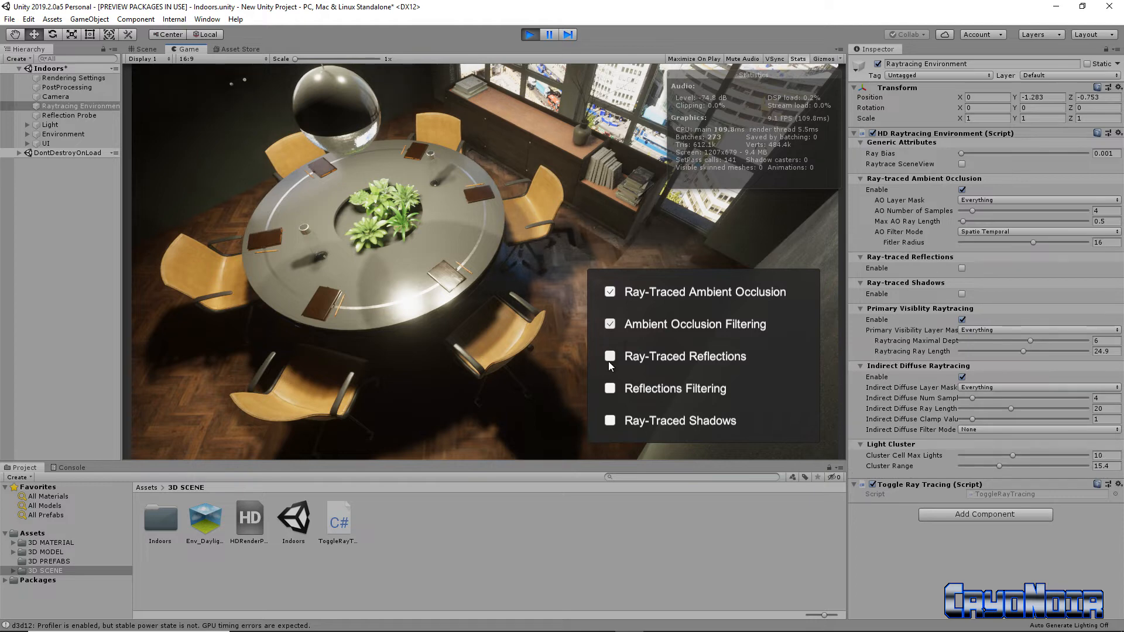
pyautogui.click(610, 324)
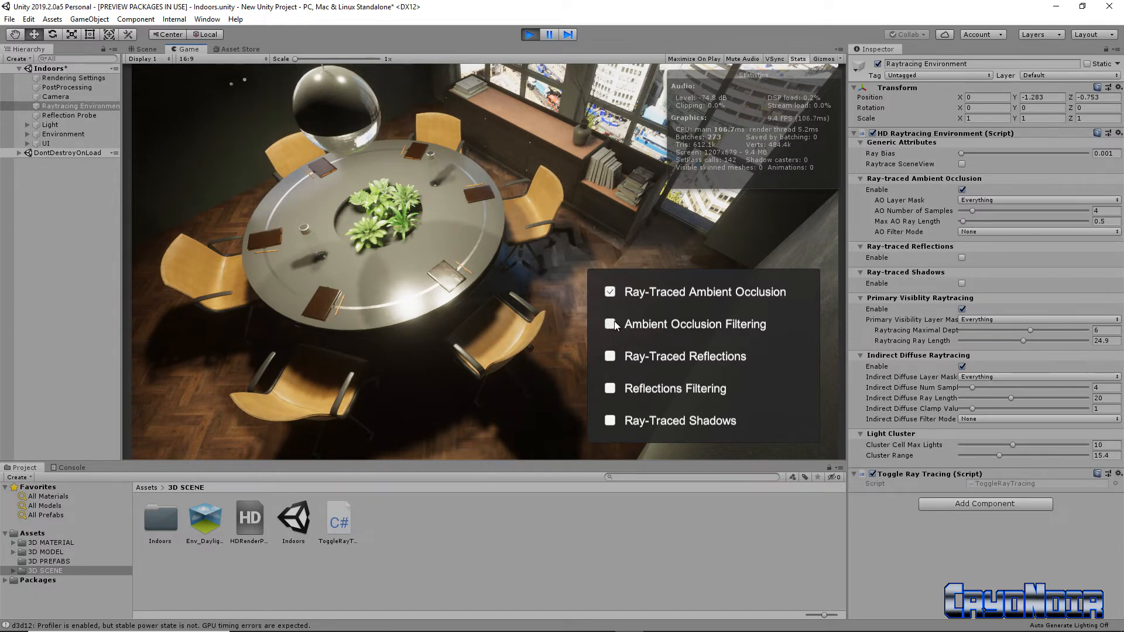
pyautogui.click(612, 325)
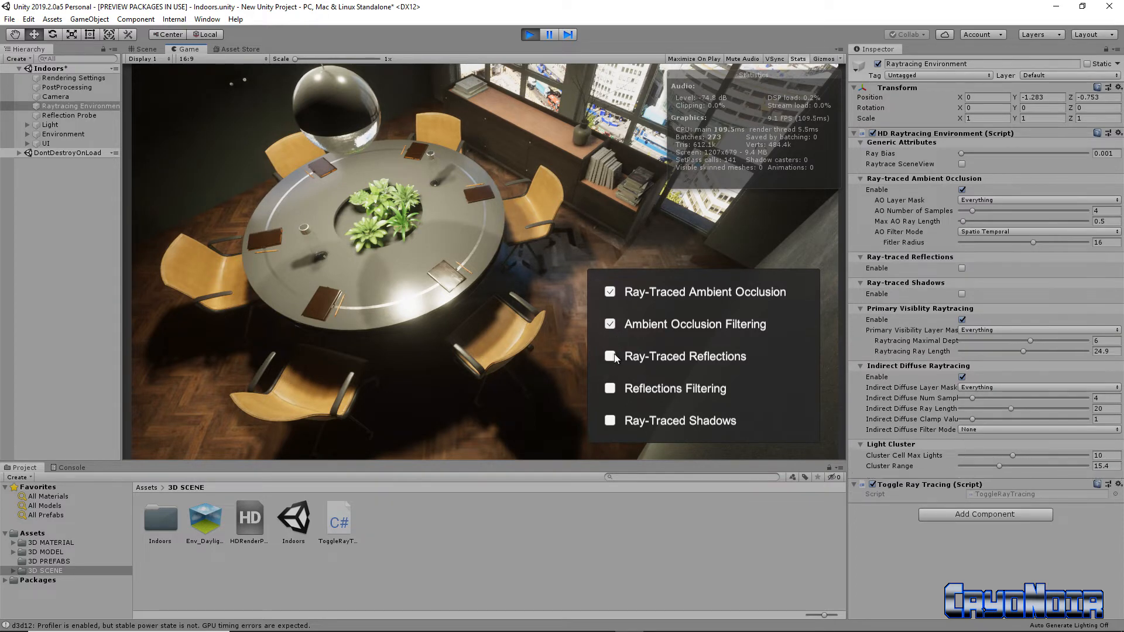
pyautogui.click(612, 356)
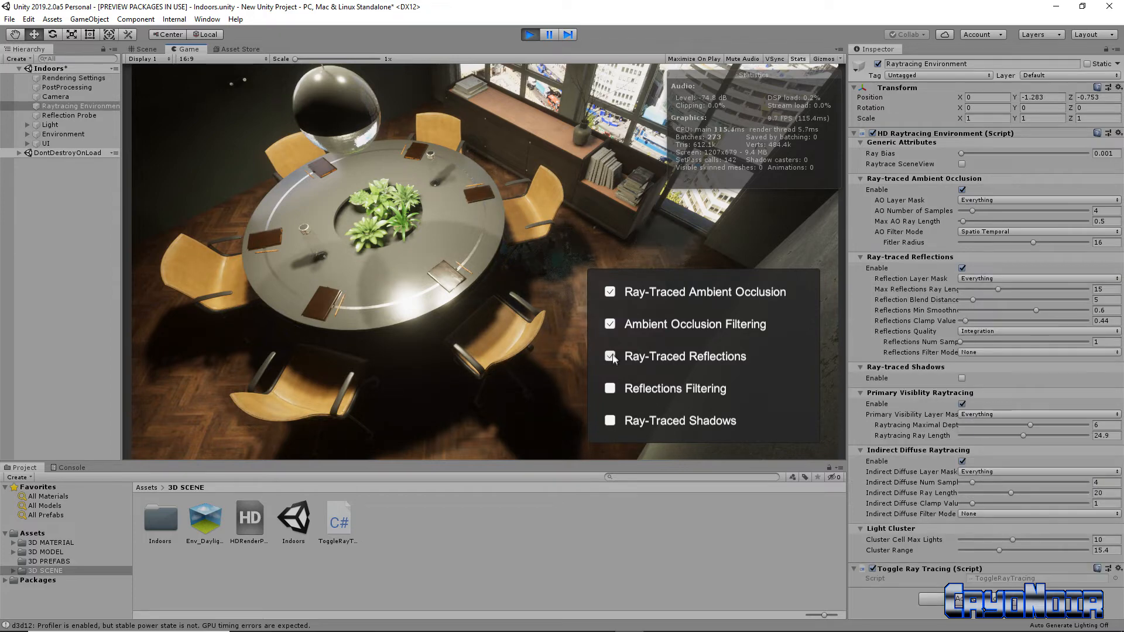
pyautogui.click(610, 392)
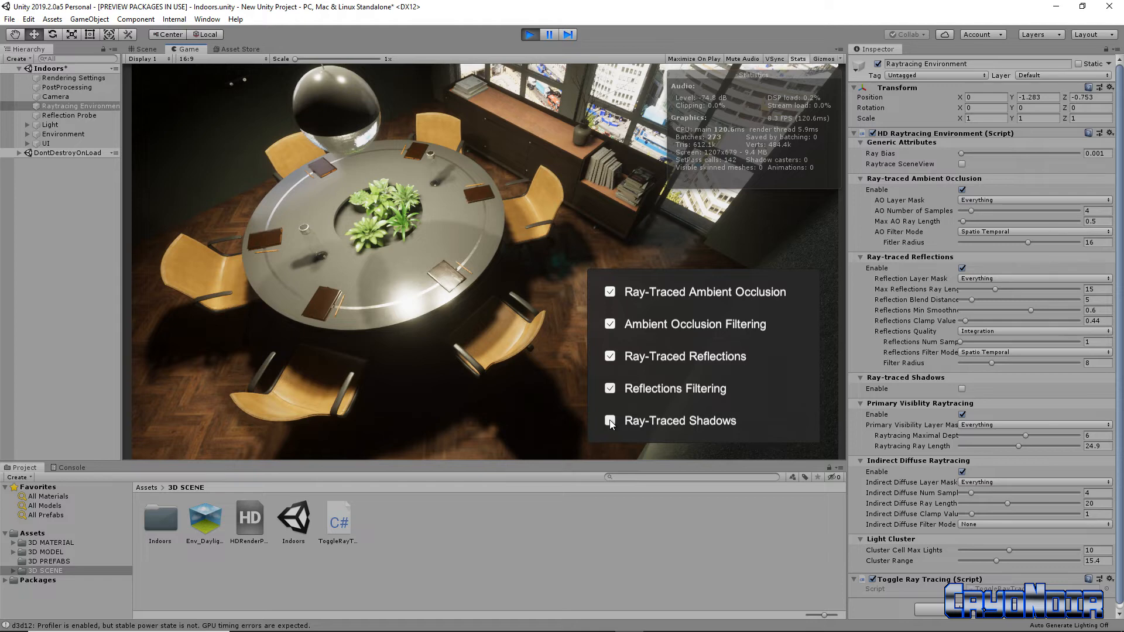
pyautogui.click(609, 421)
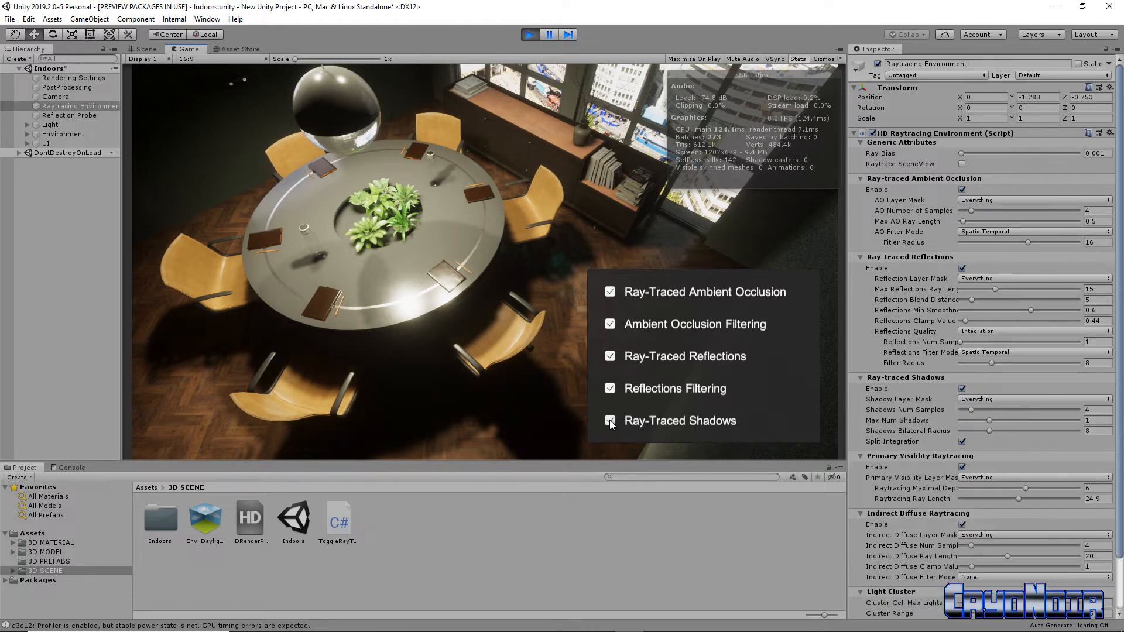
# Compare the table and floor with ray-traced ambient occlusion off and on twice, leaving it on.
pyautogui.click(611, 292)
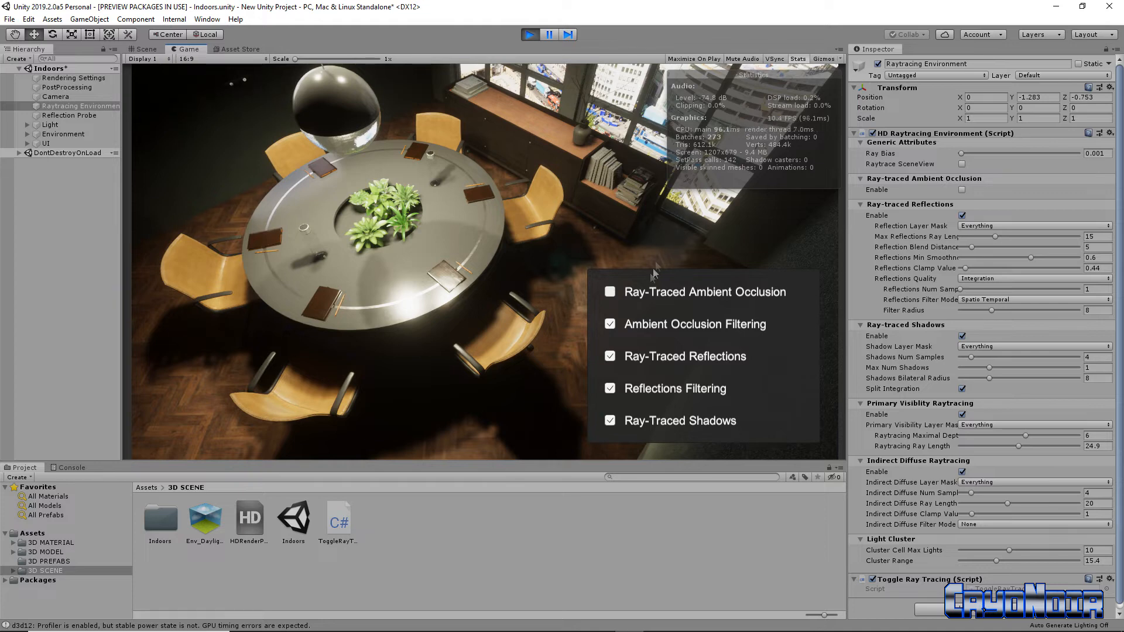
pyautogui.click(606, 294)
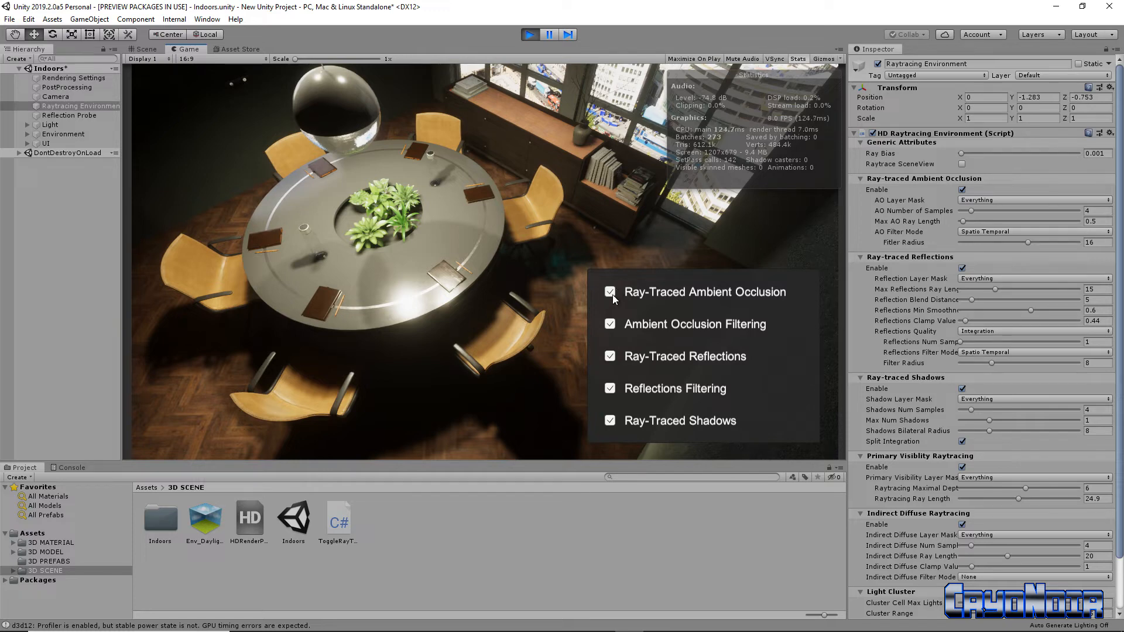
pyautogui.click(613, 294)
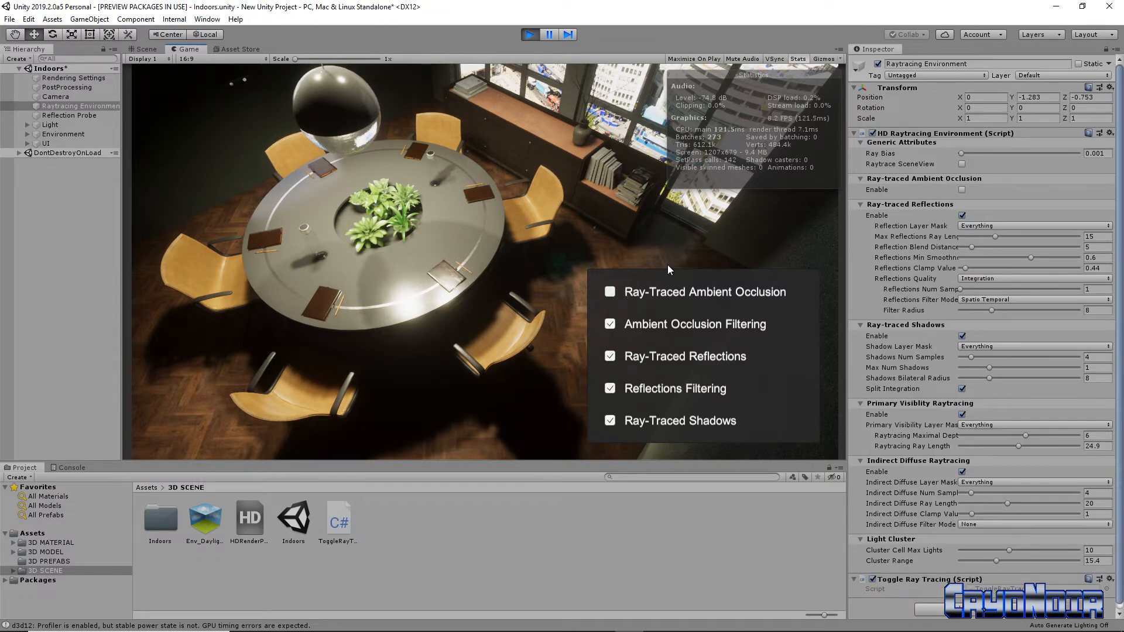
pyautogui.click(613, 290)
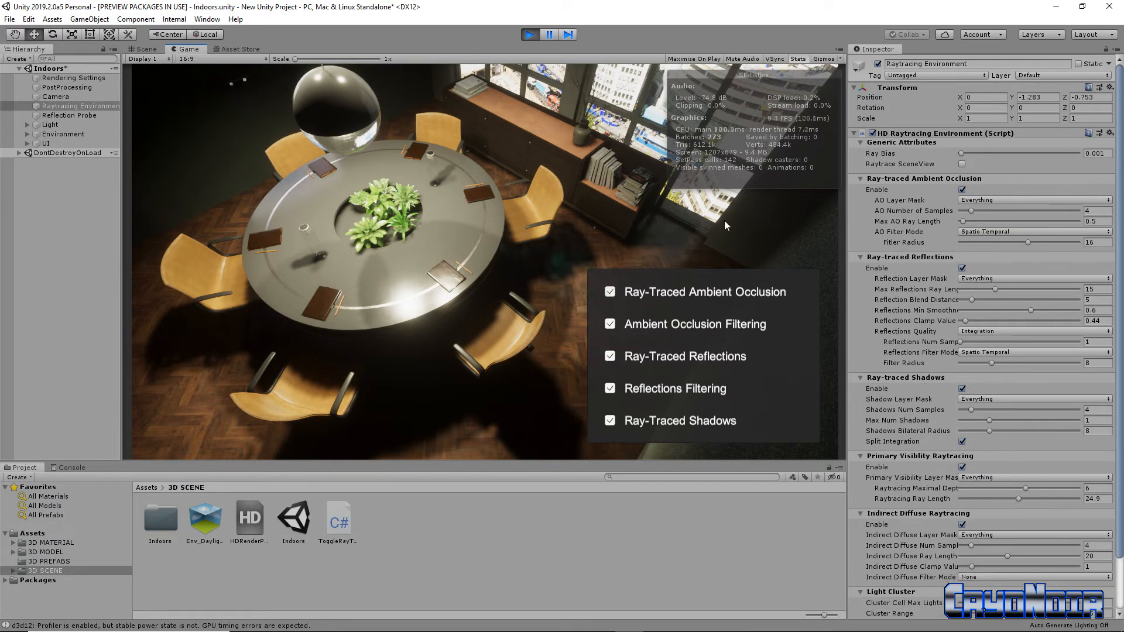
# Turn ray-traced reflections off and examine the tabletop around the plants from closer up.
pyautogui.click(612, 357)
pyautogui.moveTo(370, 280); pyautogui.dragTo(371, 249, button='right')
pyautogui.press('w')
pyautogui.moveTo(284, 263); pyautogui.dragTo(284, 262, button='right')
pyautogui.moveTo(413, 225); pyautogui.dragTo(317, 254, button='right')
pyautogui.press('w')
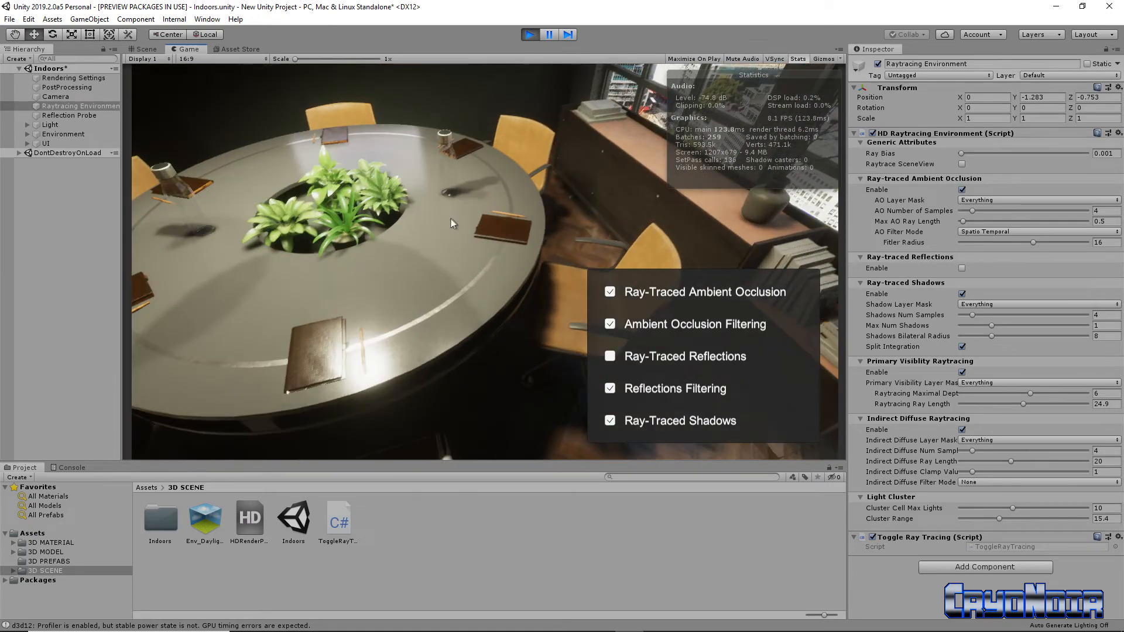
# Lower the camera to tabletop height facing the wall screen and compare the table surface with ray-traced reflections on and off.
pyautogui.press('s')
pyautogui.moveTo(449, 225); pyautogui.dragTo(451, 190, button='right')
pyautogui.press('w')
pyautogui.press('s')
pyautogui.moveTo(429, 295); pyautogui.dragTo(497, 209, button='right')
pyautogui.press('w')
pyautogui.press('w')
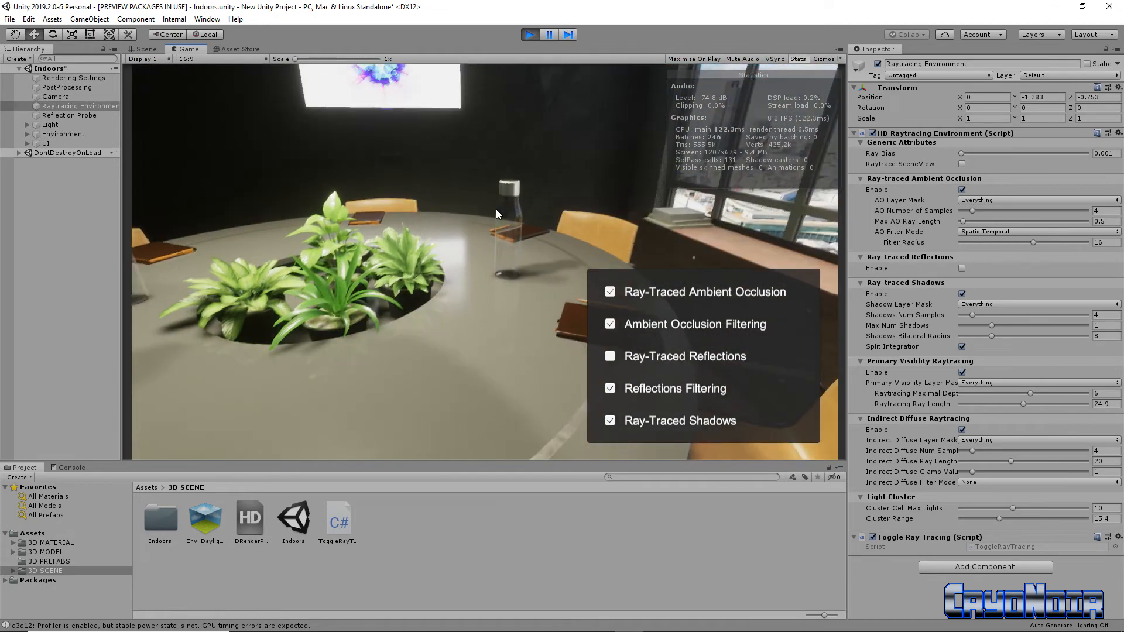
pyautogui.click(610, 357)
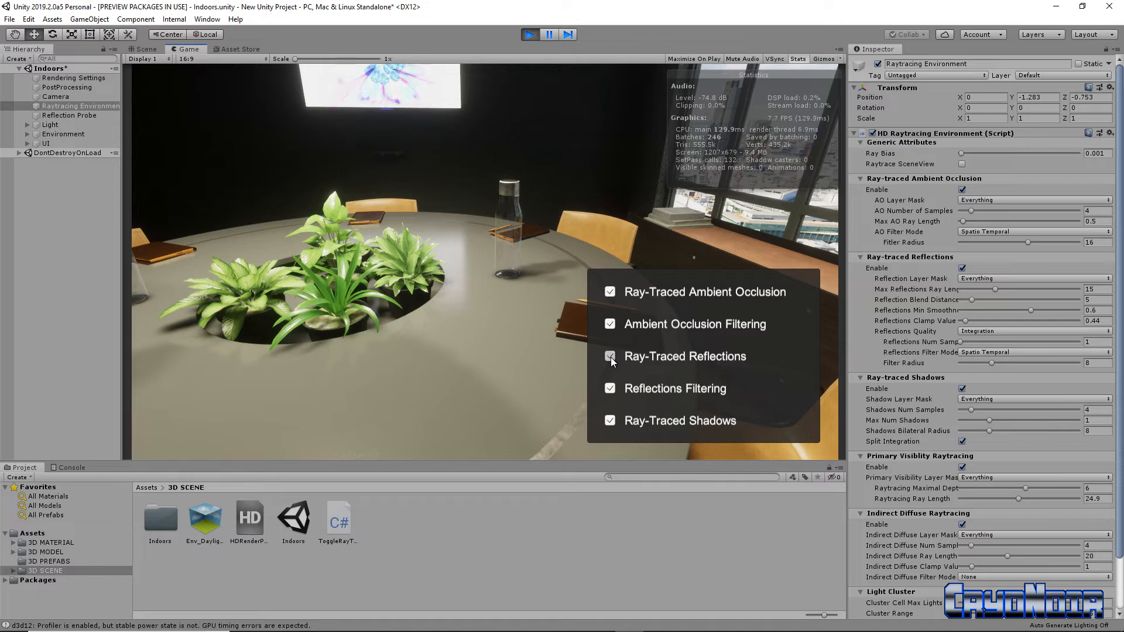
pyautogui.click(610, 357)
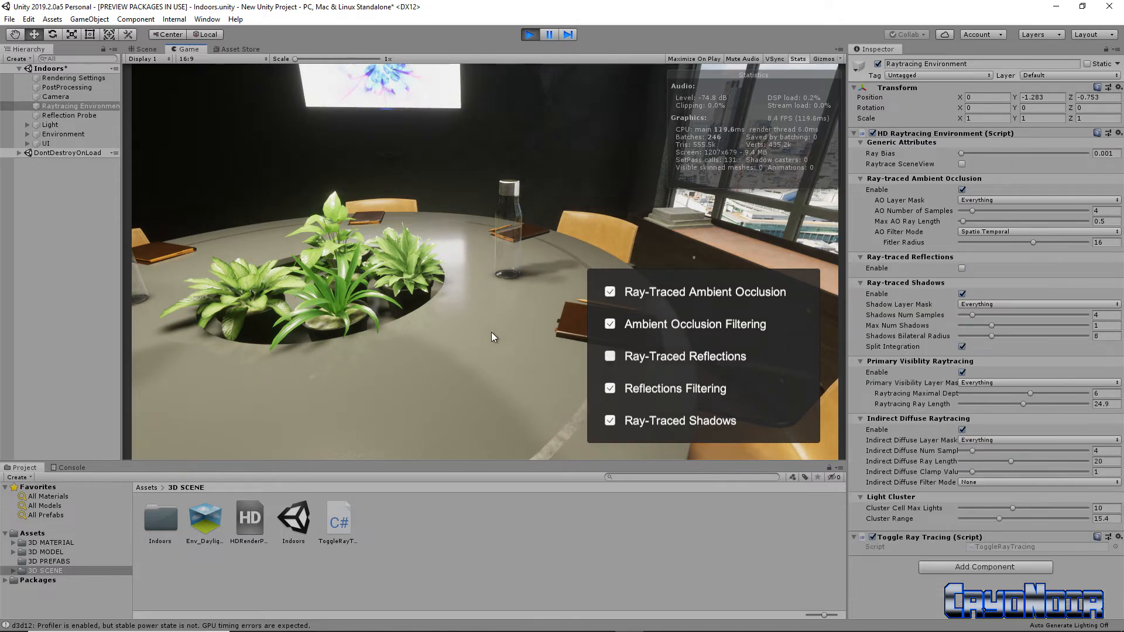
# Move the camera up to the glass bottle and compare it with ray-traced reflections on and off, leaving them on.
pyautogui.moveTo(491, 331)
pyautogui.mouseDown(button='right')
pyautogui.moveTo(451, 313)
pyautogui.moveTo(422, 316)
pyautogui.moveTo(461, 296)
pyautogui.moveTo(418, 334)
pyautogui.mouseUp(button='right')
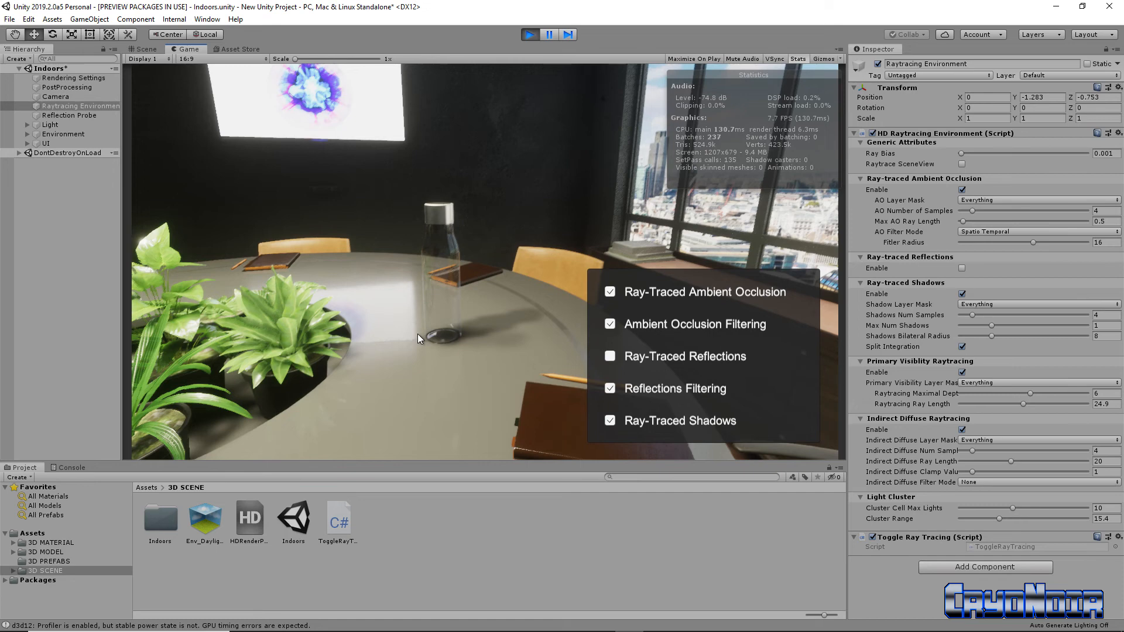
pyautogui.press('w')
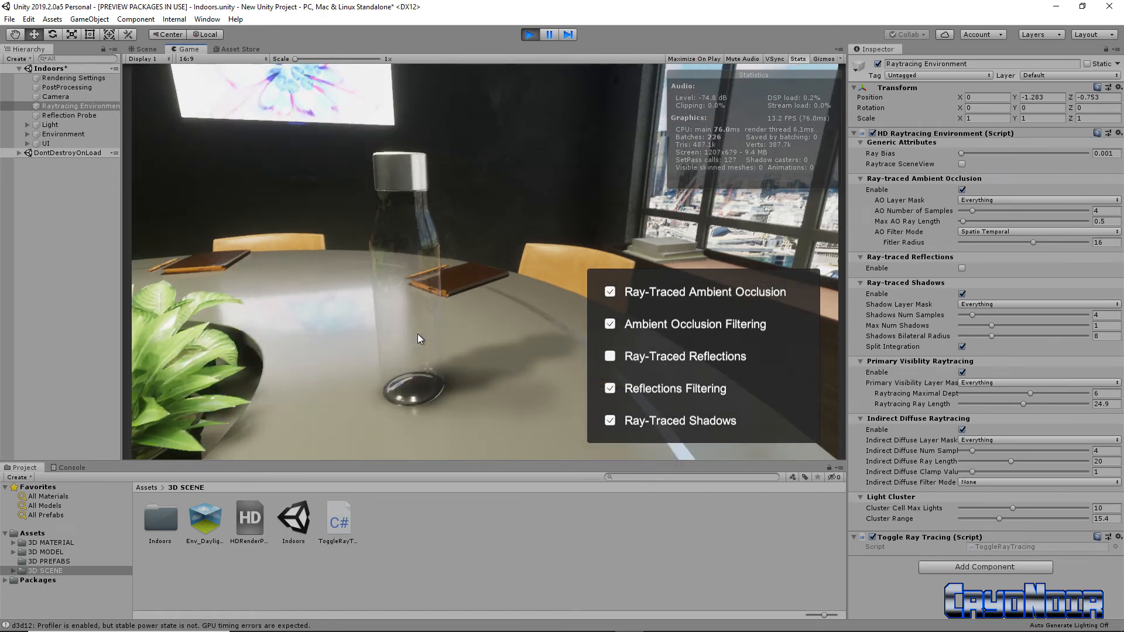
pyautogui.click(610, 357)
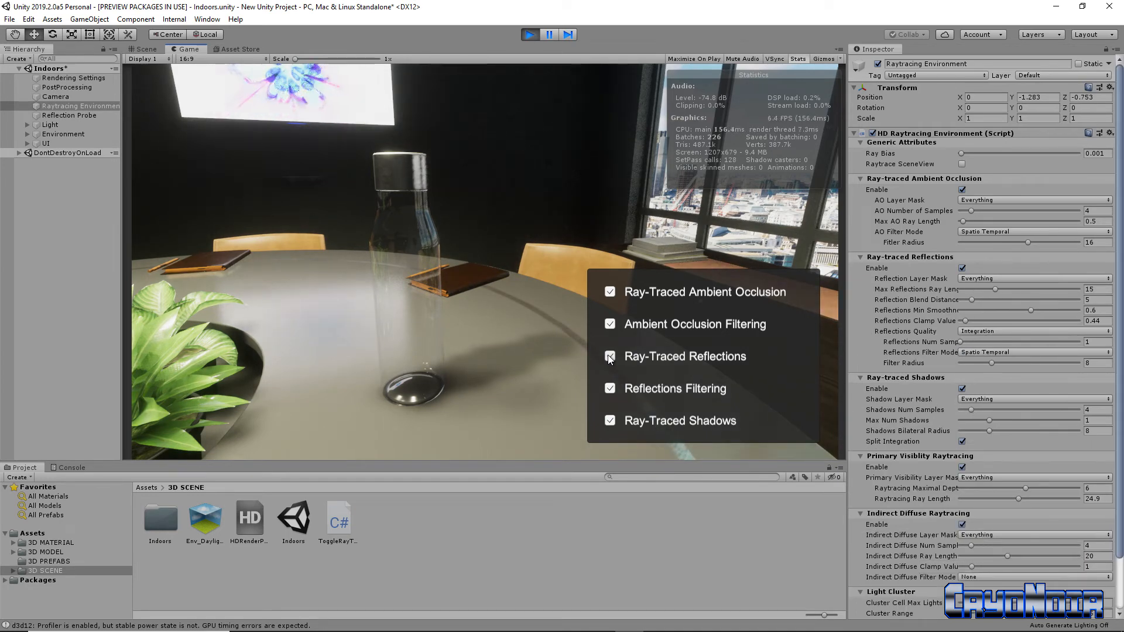
pyautogui.click(609, 357)
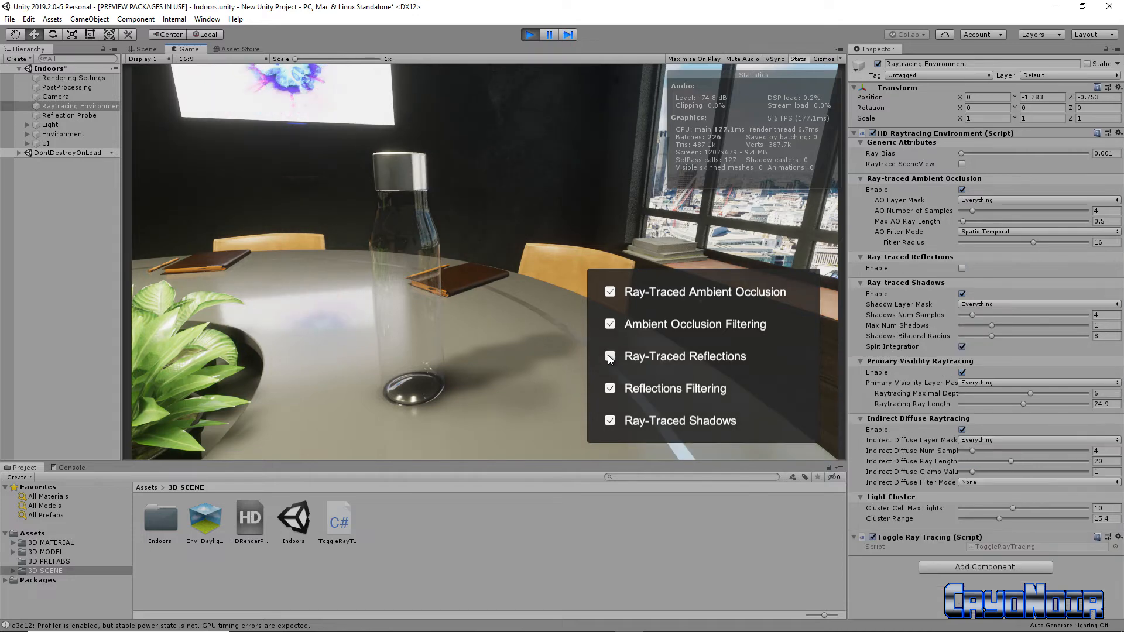
pyautogui.click(609, 357)
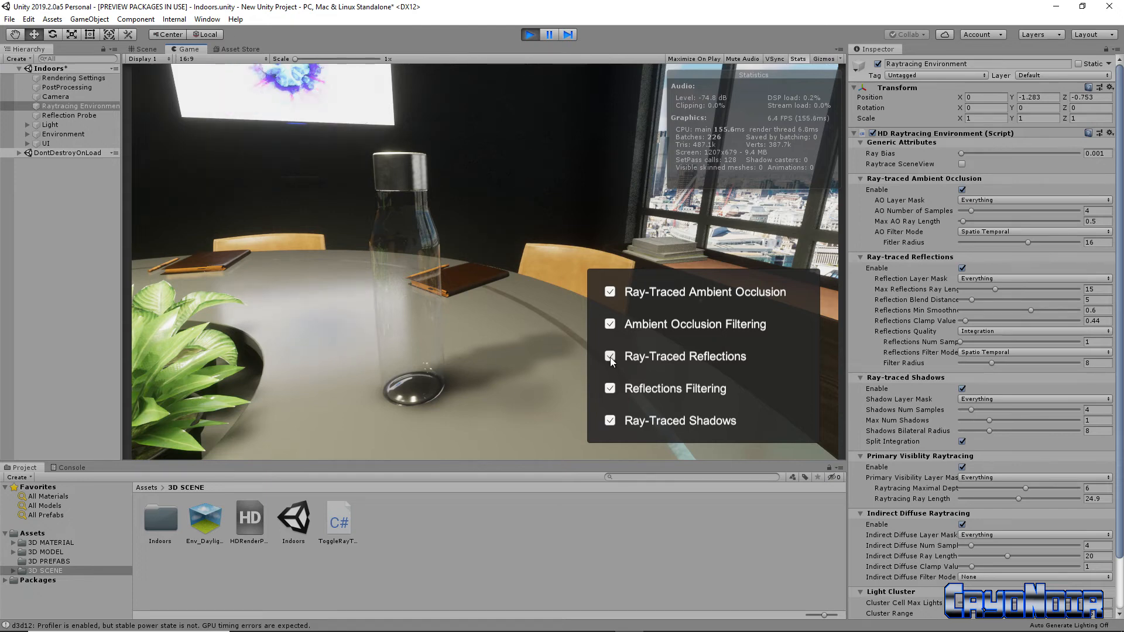
pyautogui.click(610, 357)
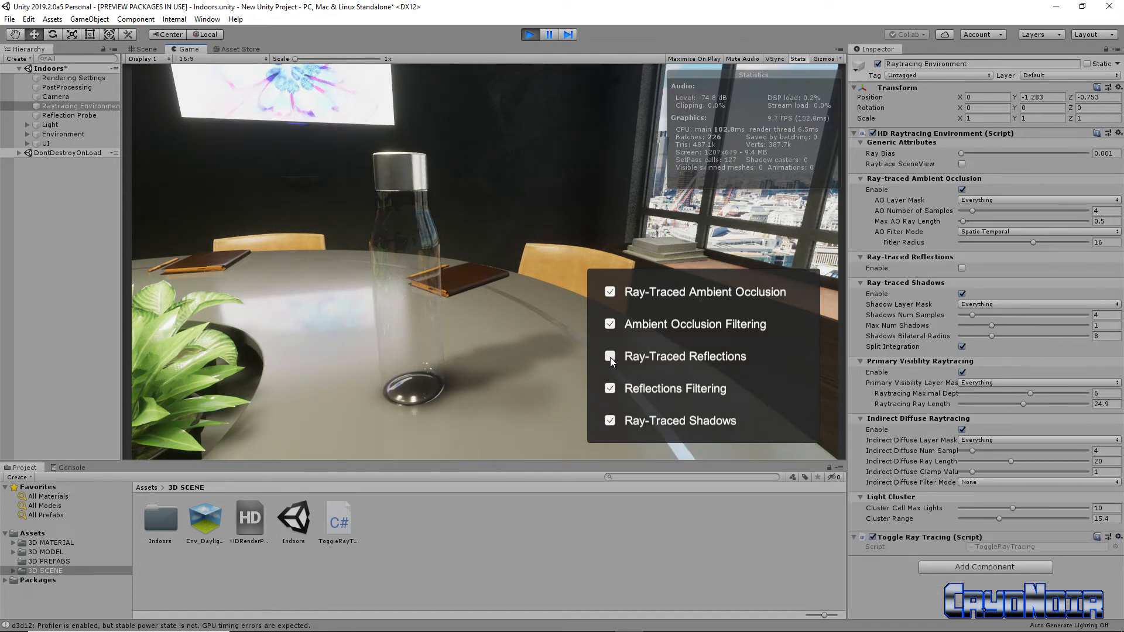
pyautogui.click(610, 357)
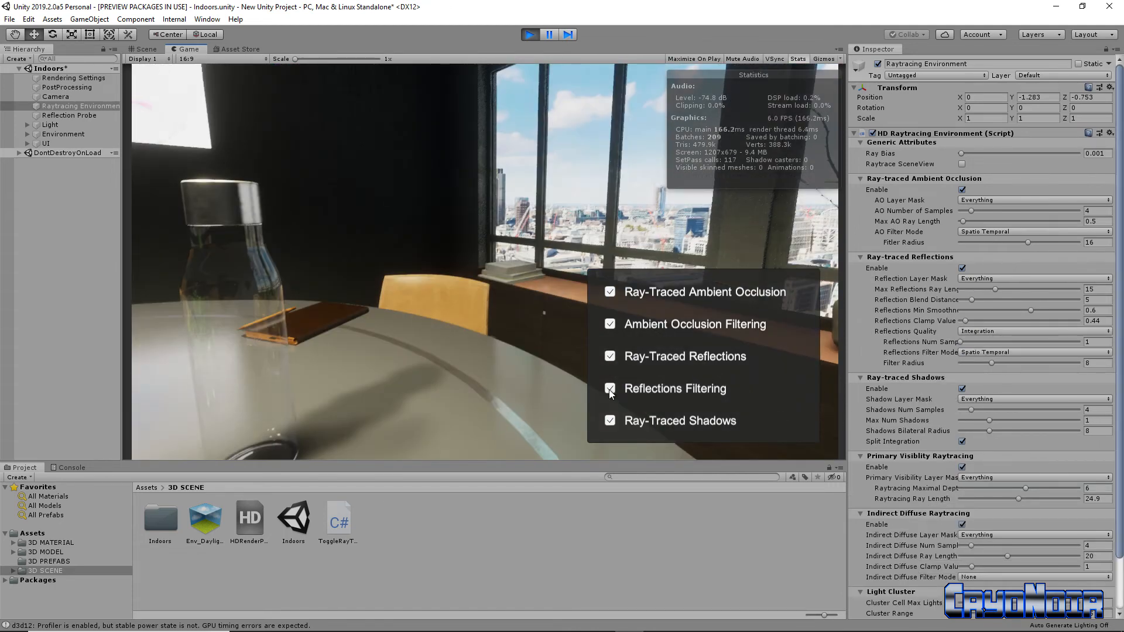
# Reframe the glass bottle and its shadow against the windows and turn off all five ray-tracing and filtering options.
pyautogui.click(609, 389)
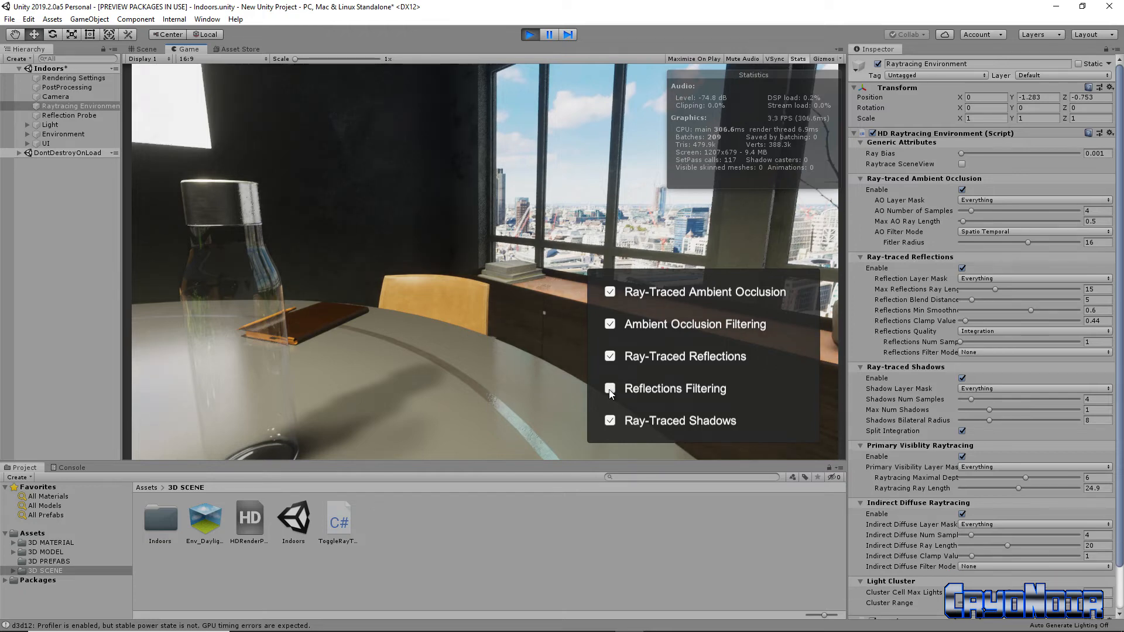
pyautogui.click(609, 421)
pyautogui.moveTo(412, 373); pyautogui.dragTo(391, 401, button='right')
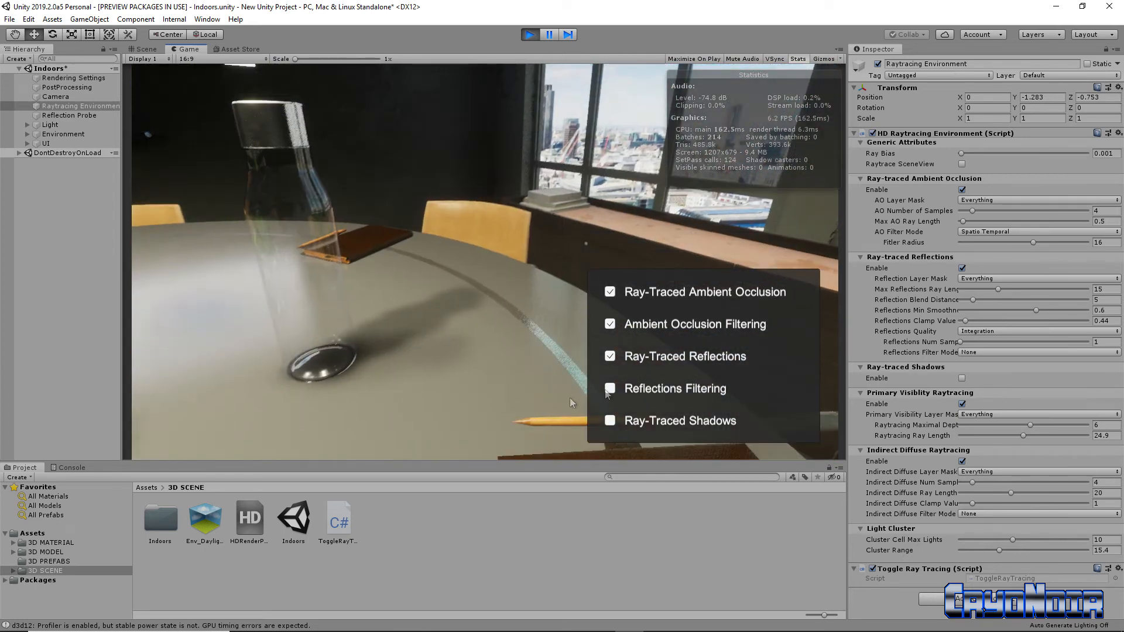
pyautogui.click(610, 356)
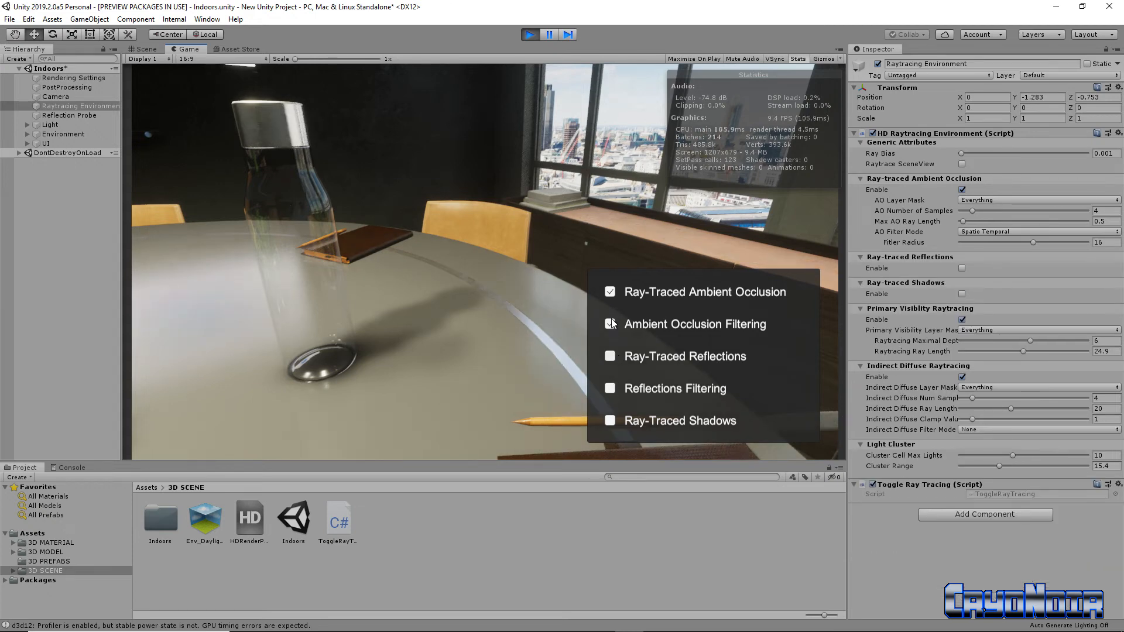
pyautogui.click(610, 324)
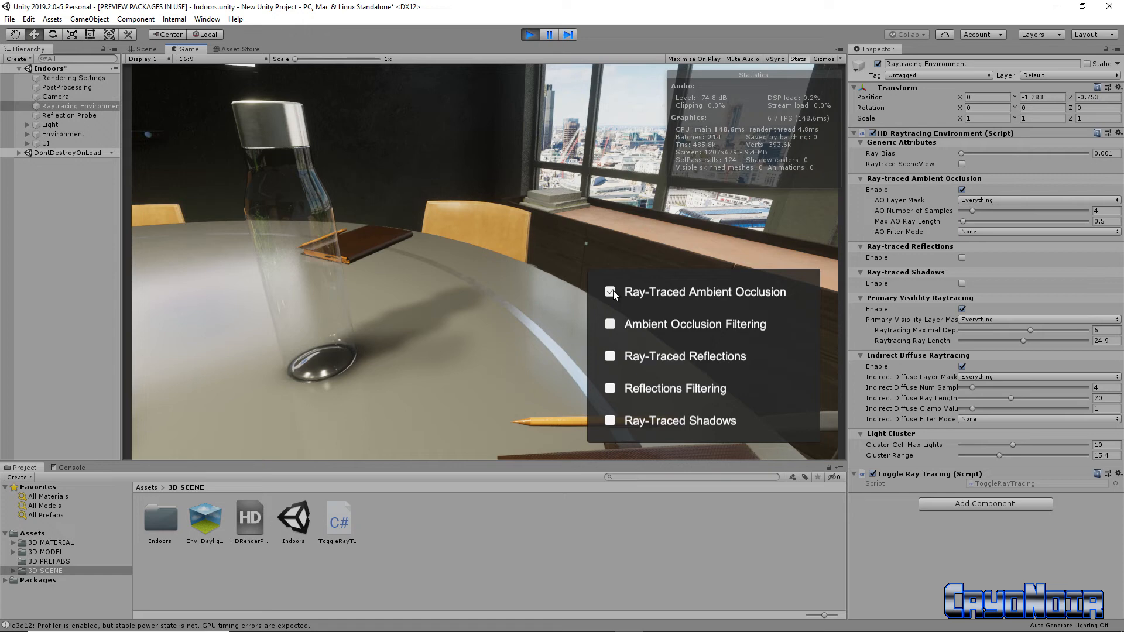
pyautogui.click(610, 291)
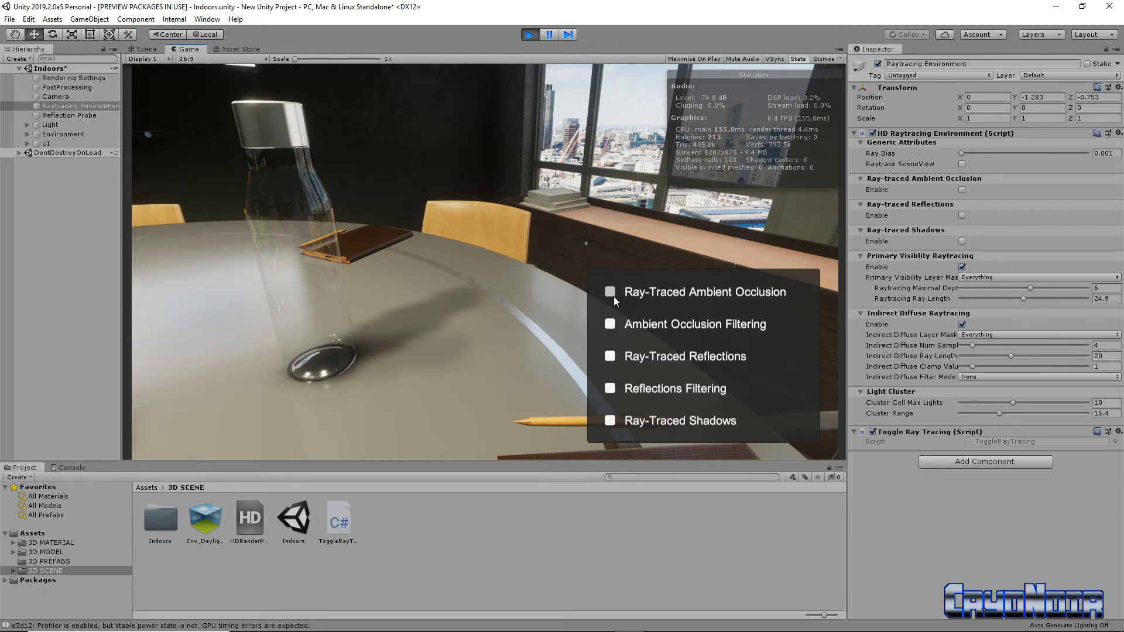
# Turn ray-traced ambient occlusion, reflections and shadows back on along with both filtering options.
pyautogui.click(610, 292)
pyautogui.click(612, 325)
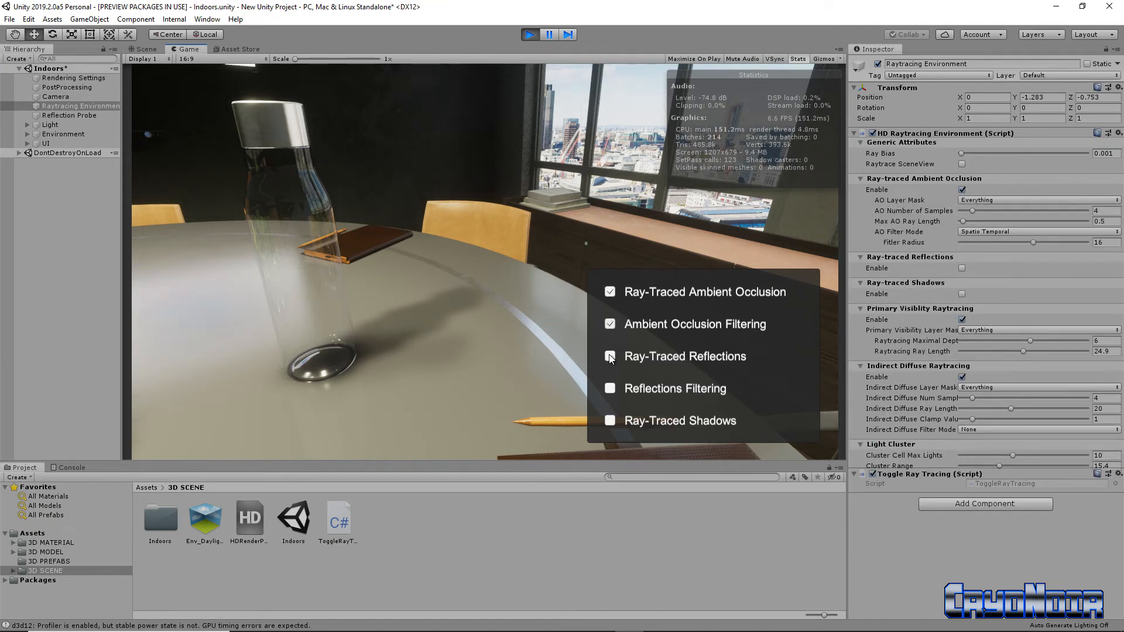
pyautogui.click(609, 357)
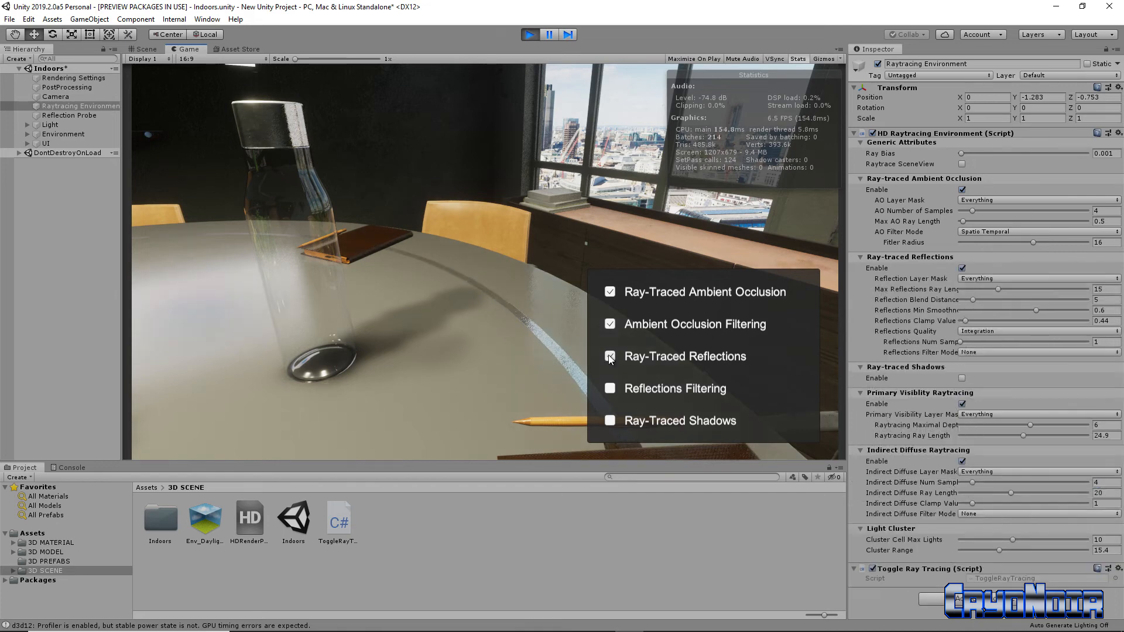
pyautogui.click(610, 419)
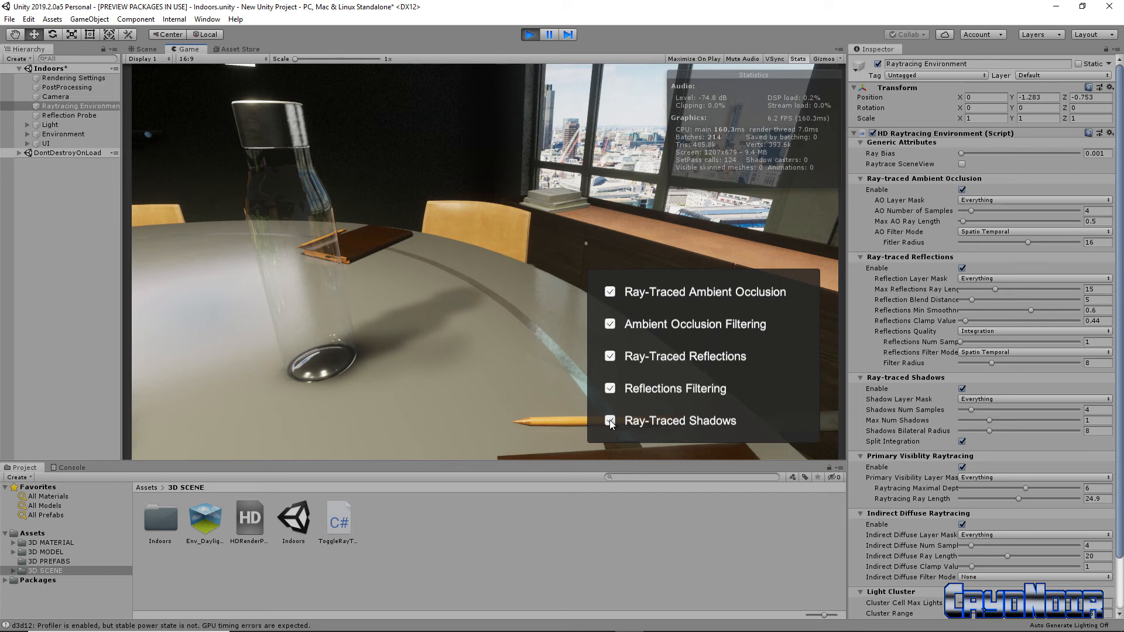
# Point the camera down at the light reflections on the tabletop beside the plants and move closer.
pyautogui.moveTo(488, 189); pyautogui.dragTo(437, 247, button='right')
pyautogui.press('w')
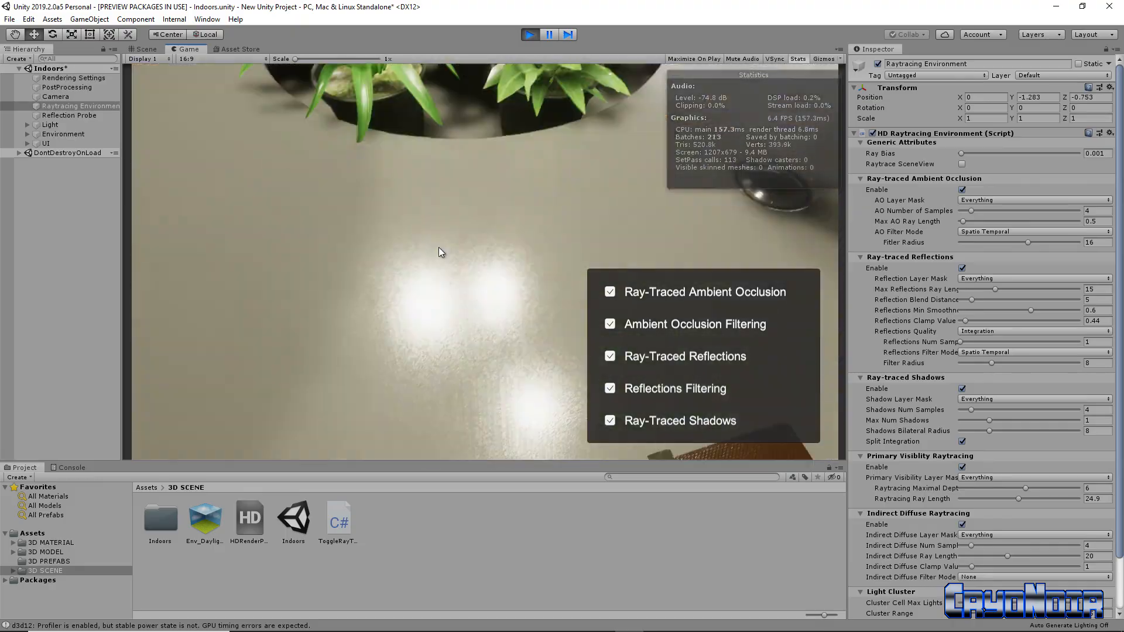